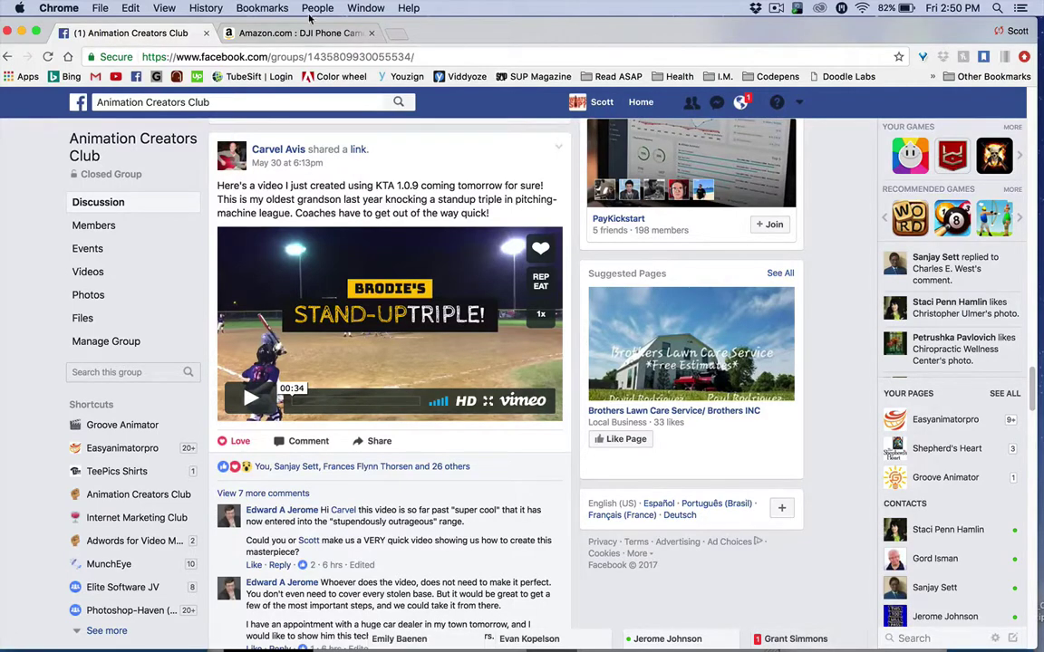
View the DJI Osmo Mobile phone gimbal's Amazon product page alongside the Animation Creators Club Facebook group.
click(281, 33)
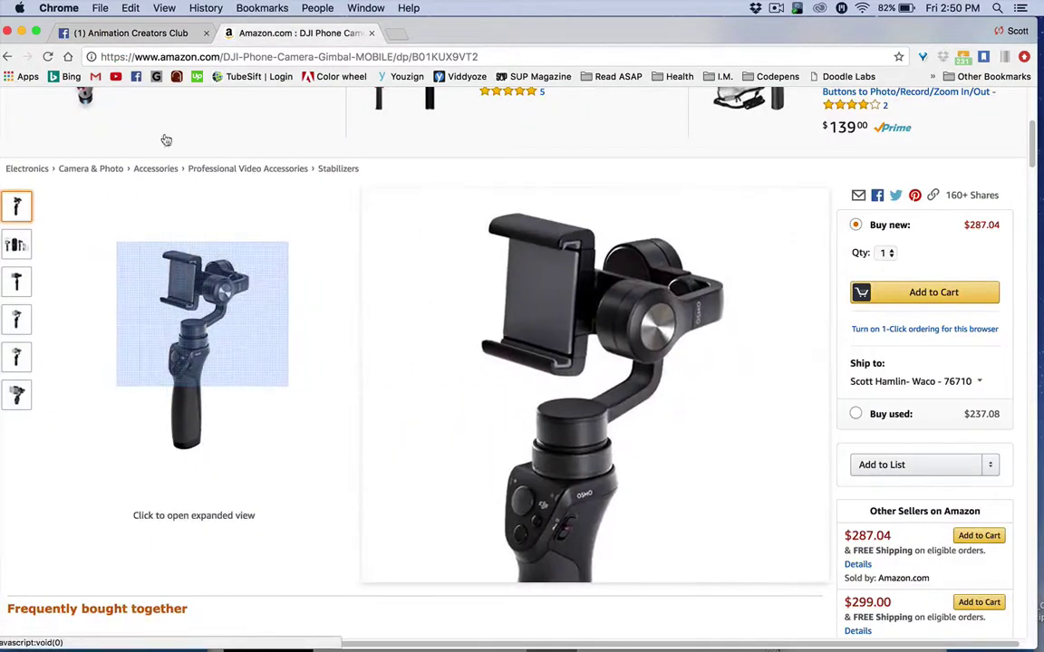
click(113, 35)
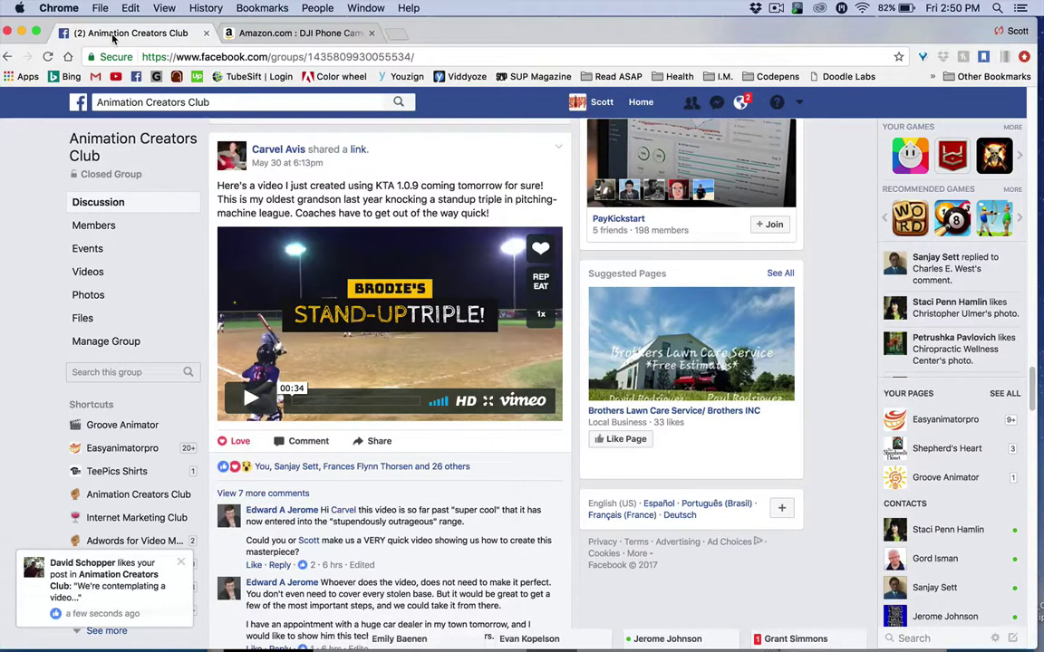
click(280, 33)
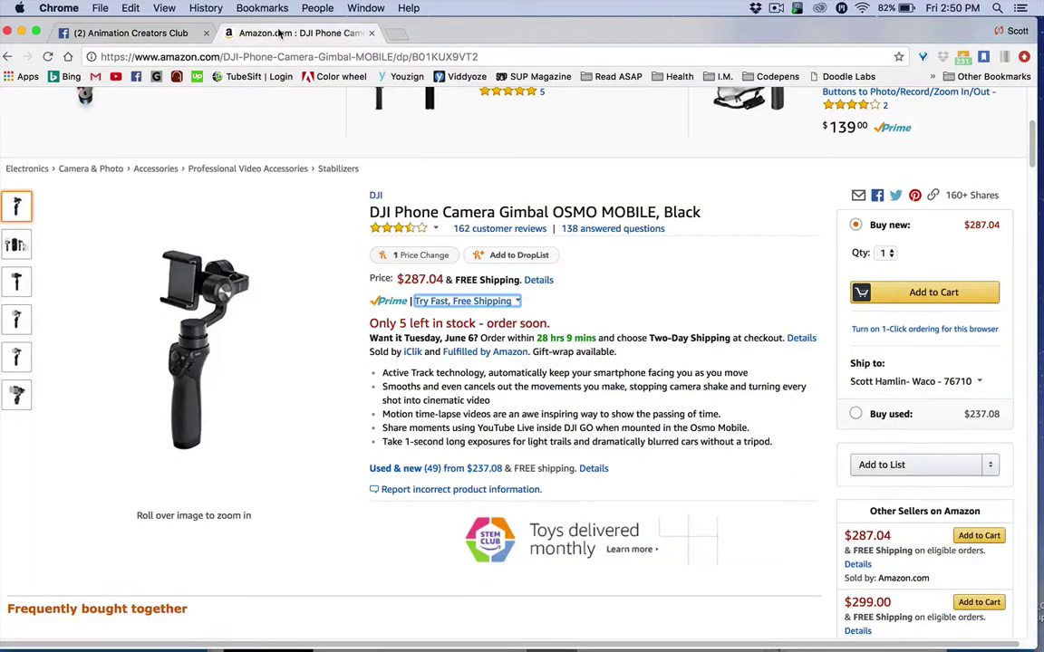
Watch the "Stand-Up Triple!" baseball video in the Facebook group post in full screen and exit full screen.
click(126, 33)
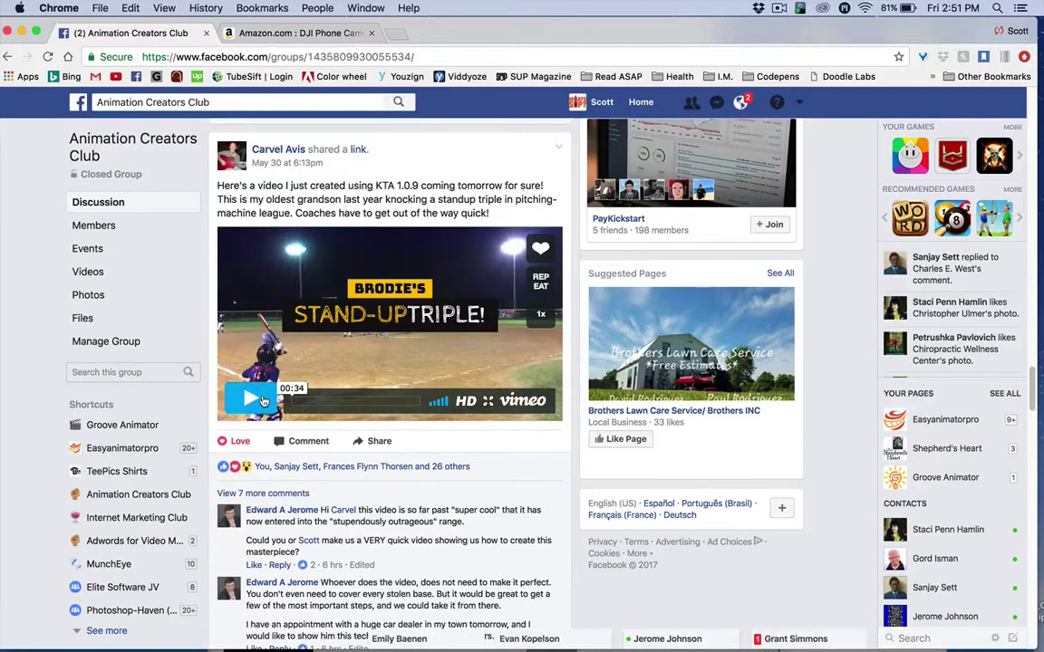
click(273, 400)
click(487, 401)
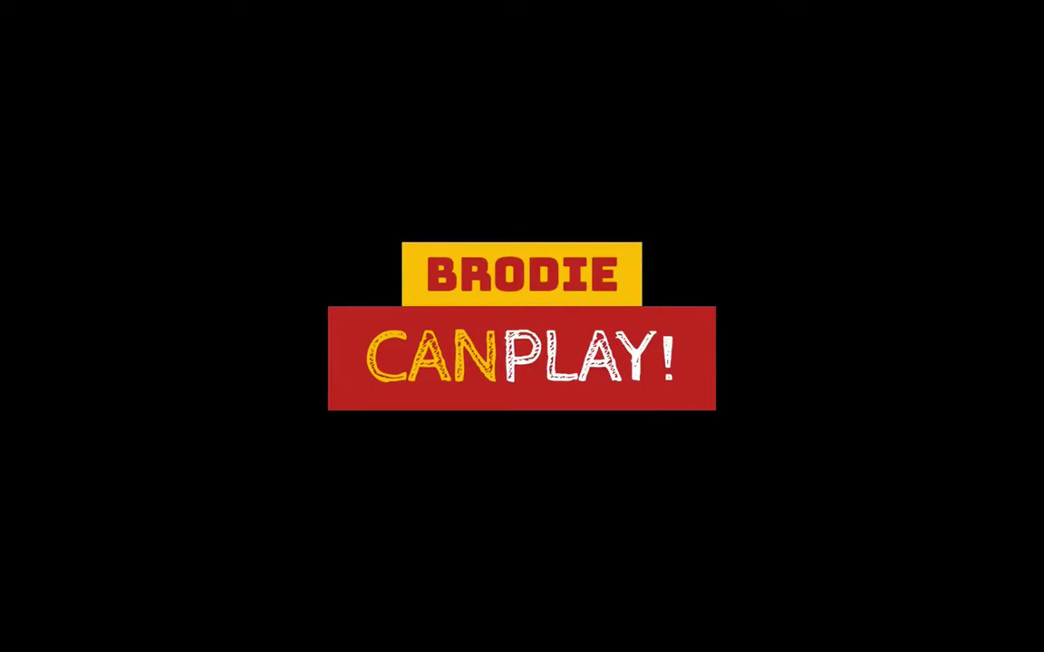
mouse_move(1009, 561)
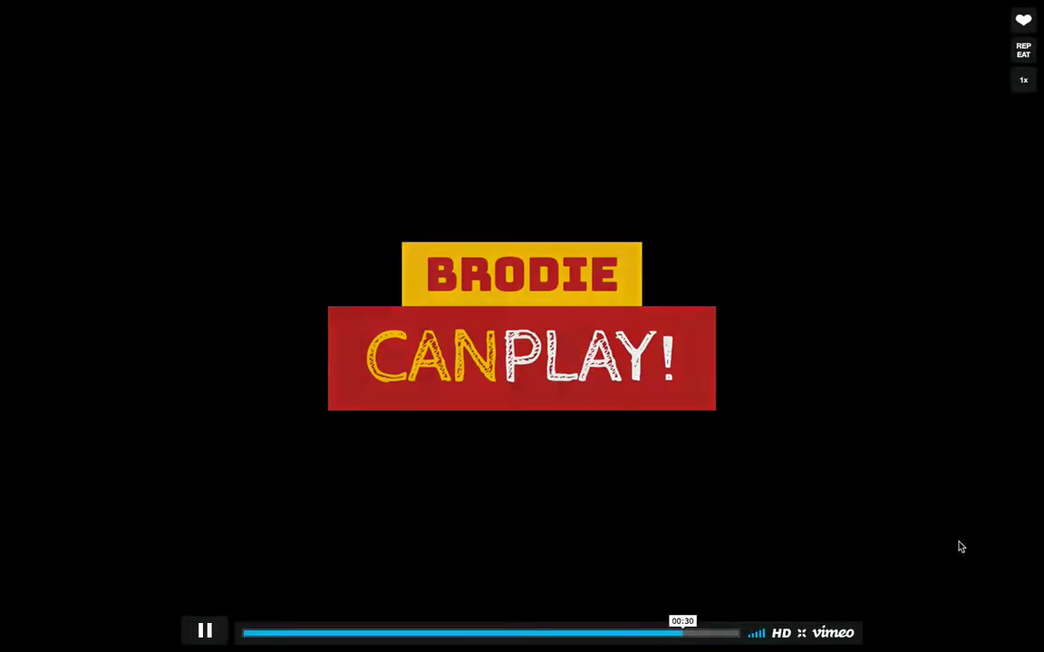
click(801, 633)
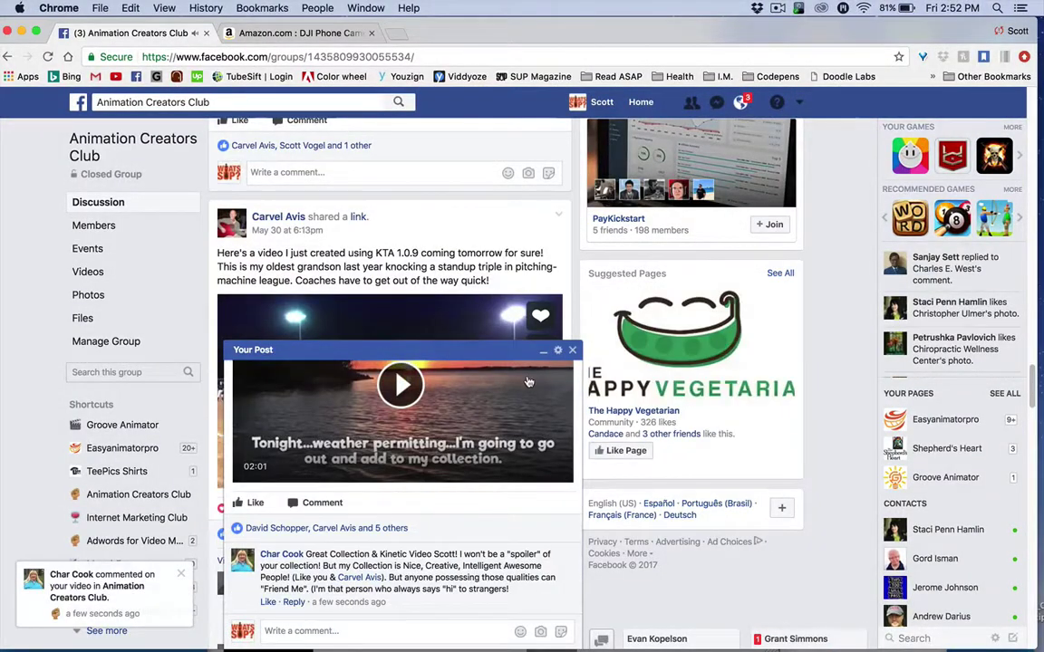
Minimize the post pop-up and switch to Kinetic Text Animator, moving its window up to the top of the desktop.
click(542, 352)
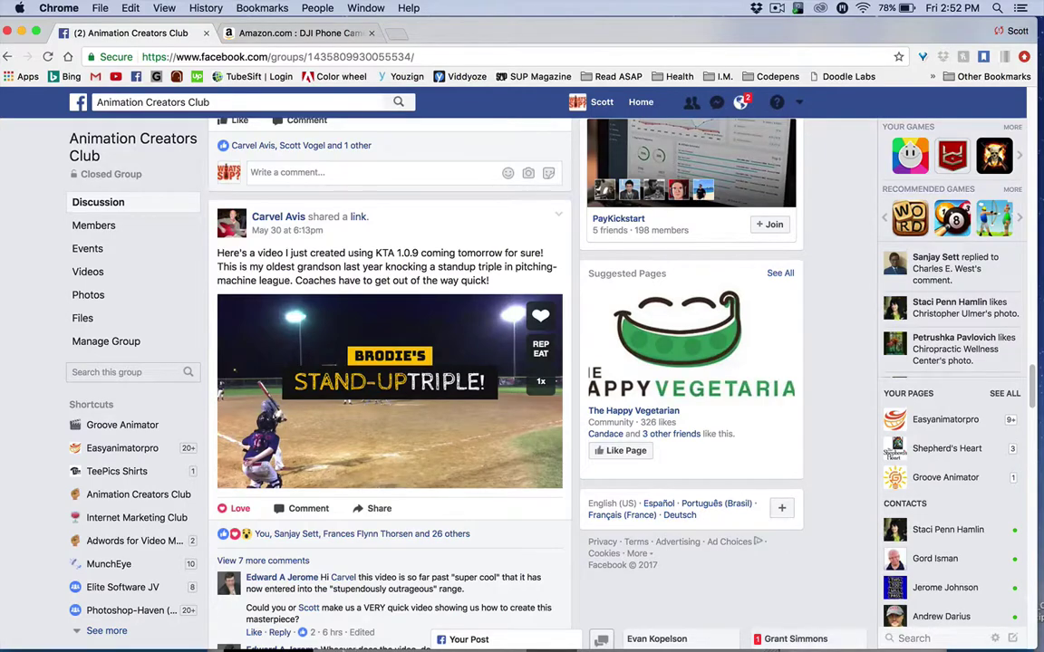
click(249, 637)
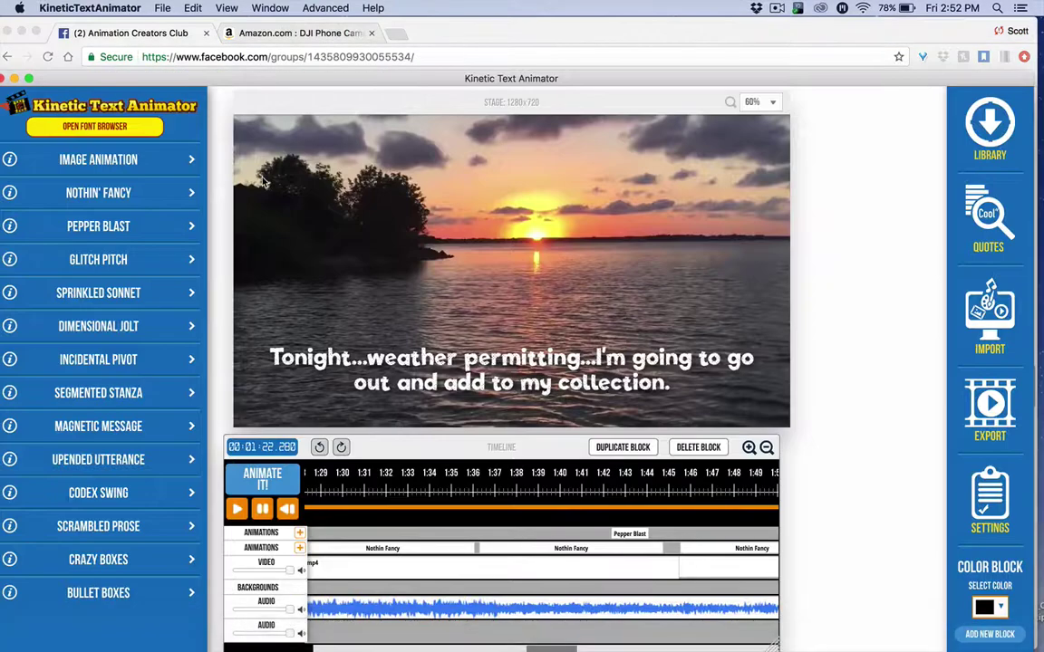
drag(241, 77, 254, 5)
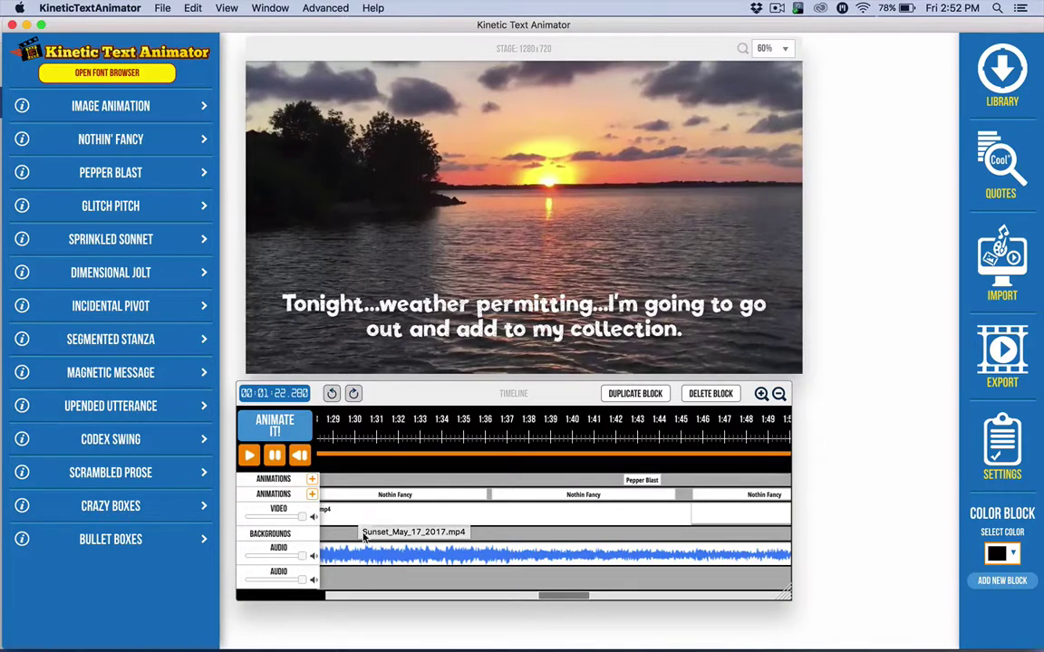
Return to the start of the sunset project's timeline and preview the opening clips from just after 0:00.
scroll(365, 536, left, 15)
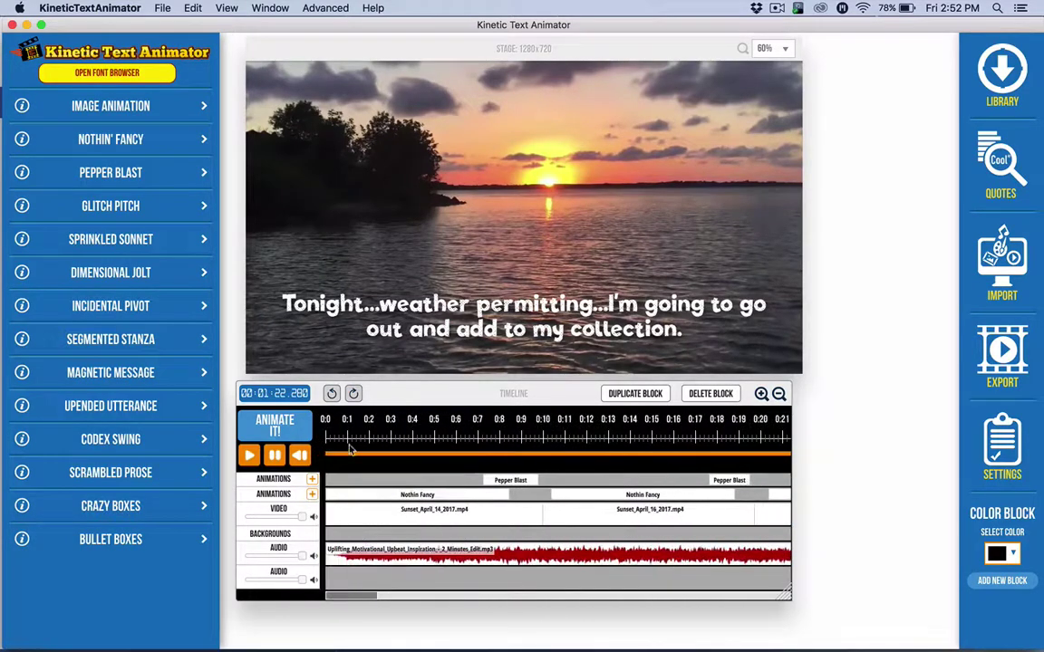
click(344, 454)
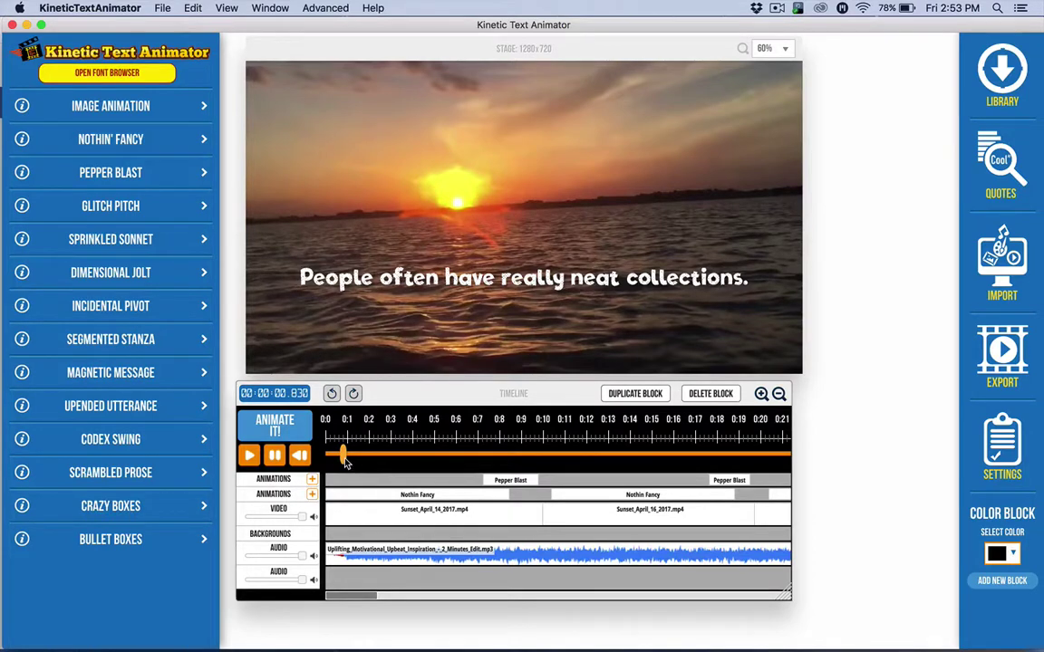
drag(344, 462, 333, 463)
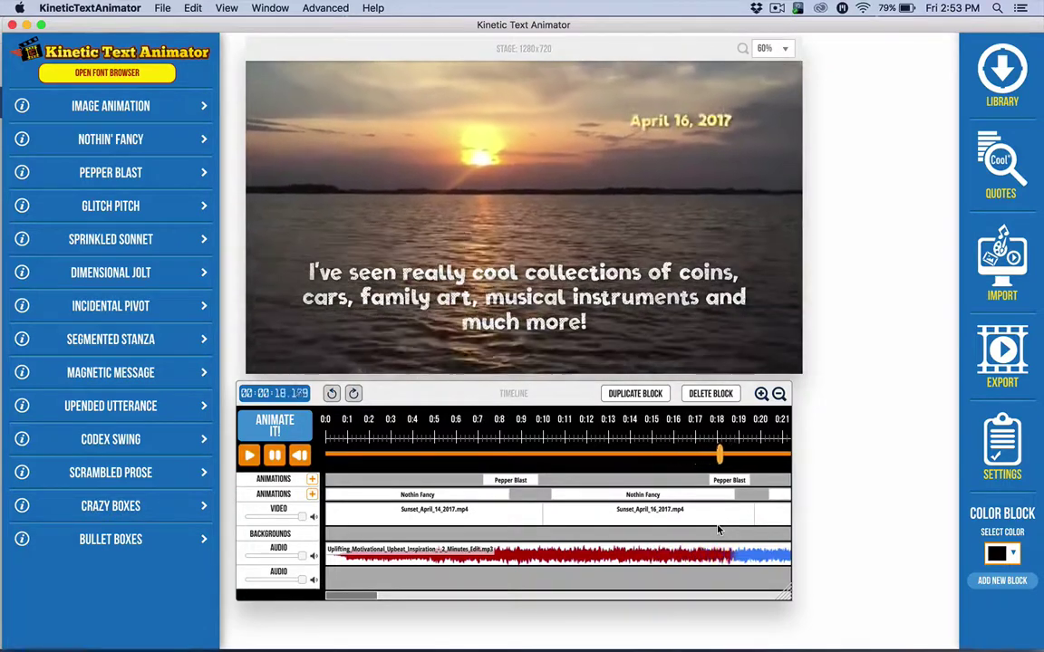
Position the playhead at about 1:06.7, near the end of the Sunset_May_10_2017.mp4 clip, and preview the project from there.
scroll(598, 509, right, 15)
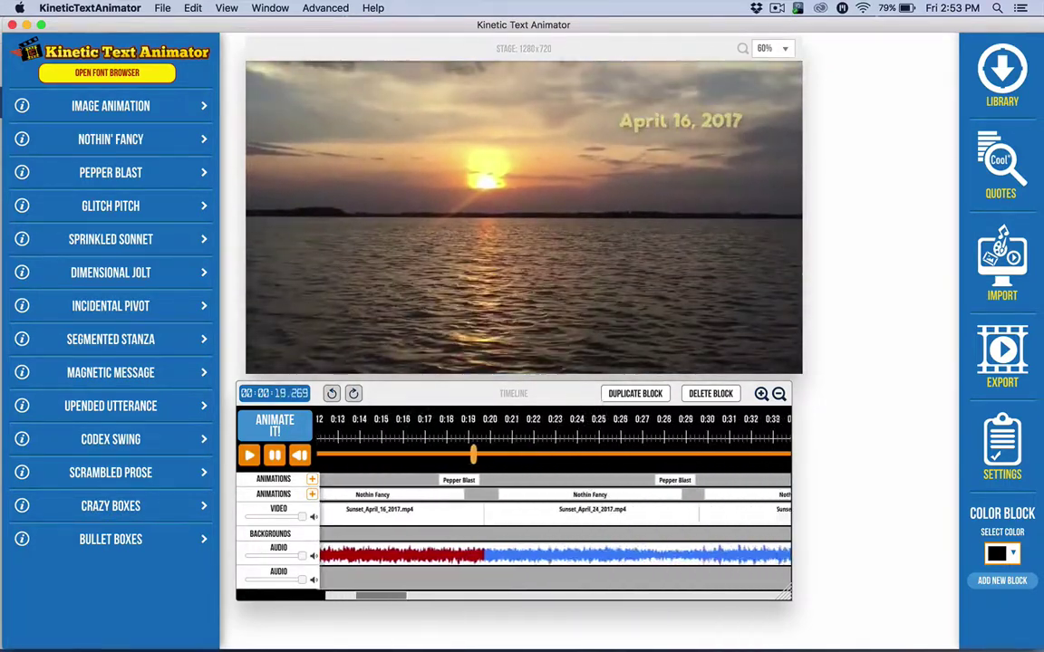
scroll(598, 509, right, 15)
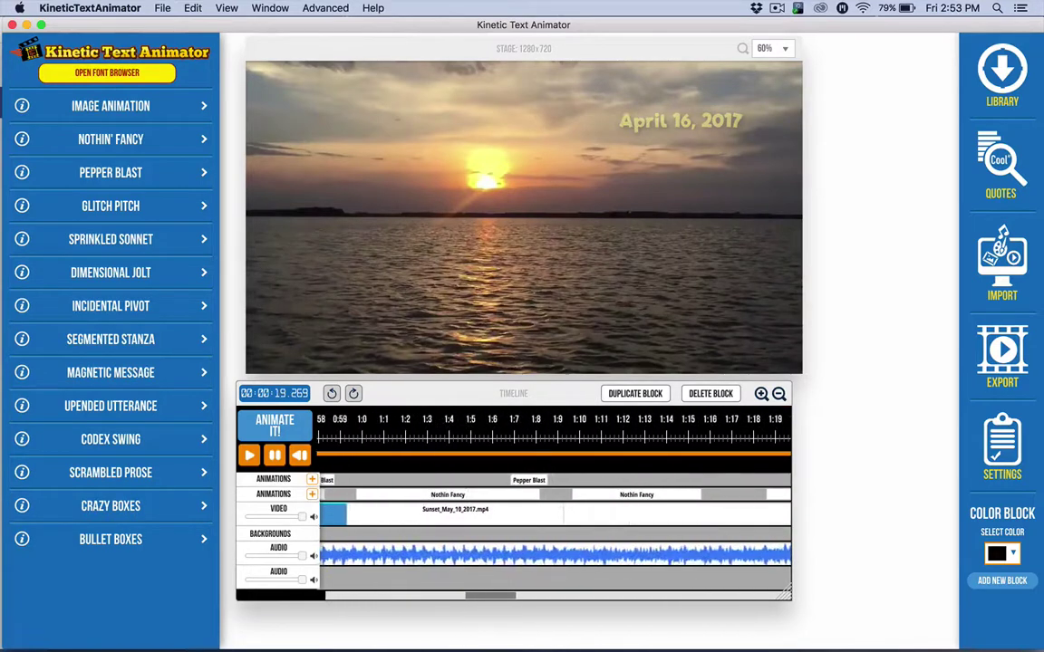
mouse_move(547, 637)
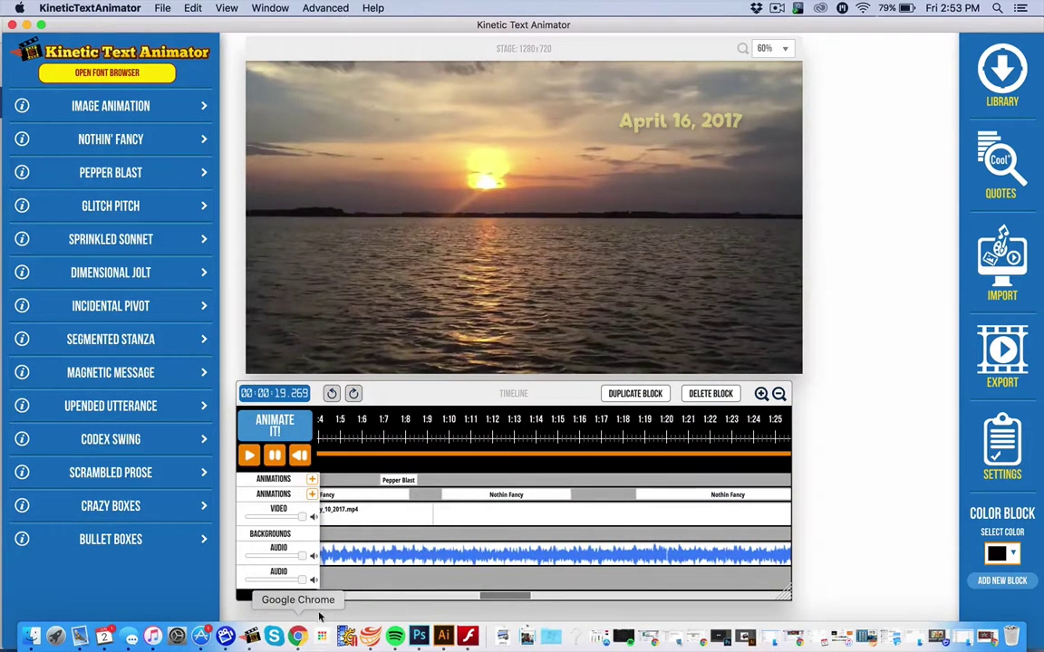
click(435, 456)
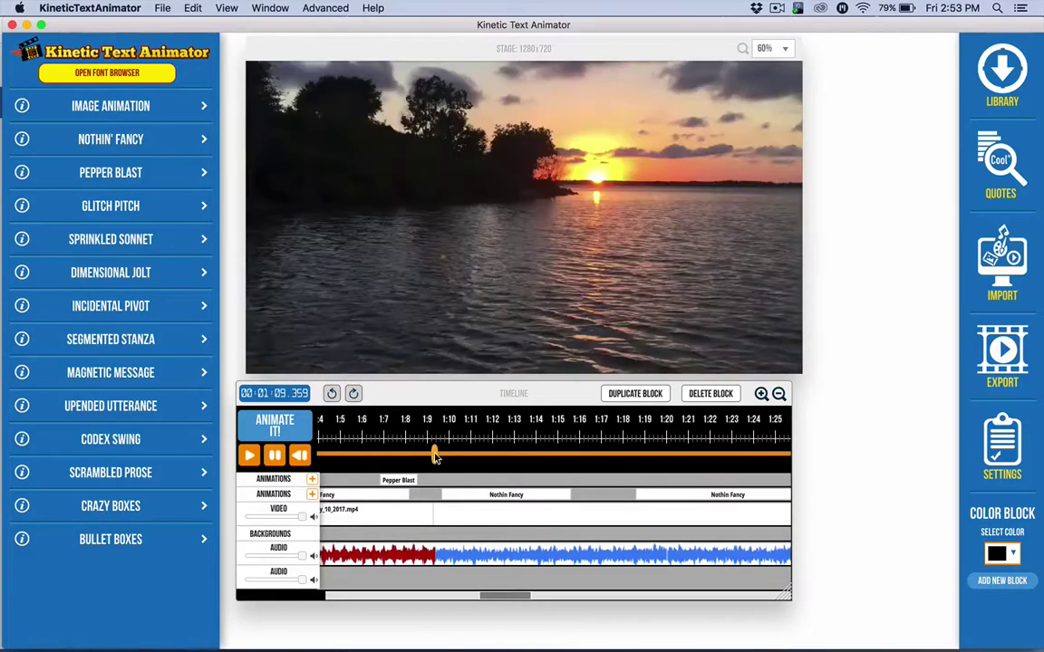
drag(434, 456, 377, 458)
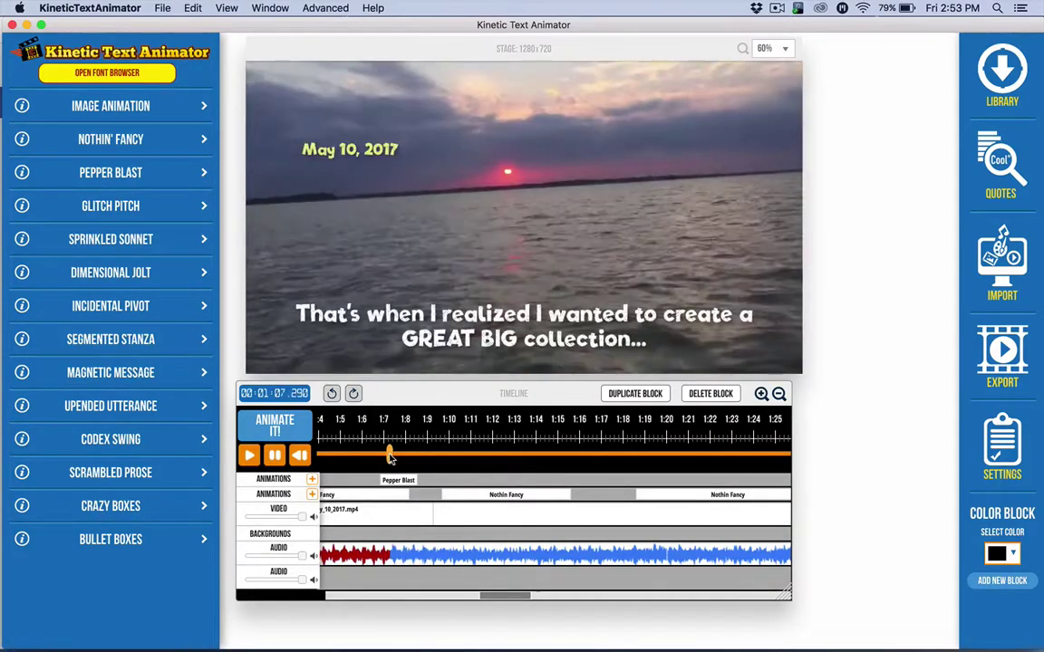
scroll(378, 458, right, 2)
scroll(543, 489, left, 6)
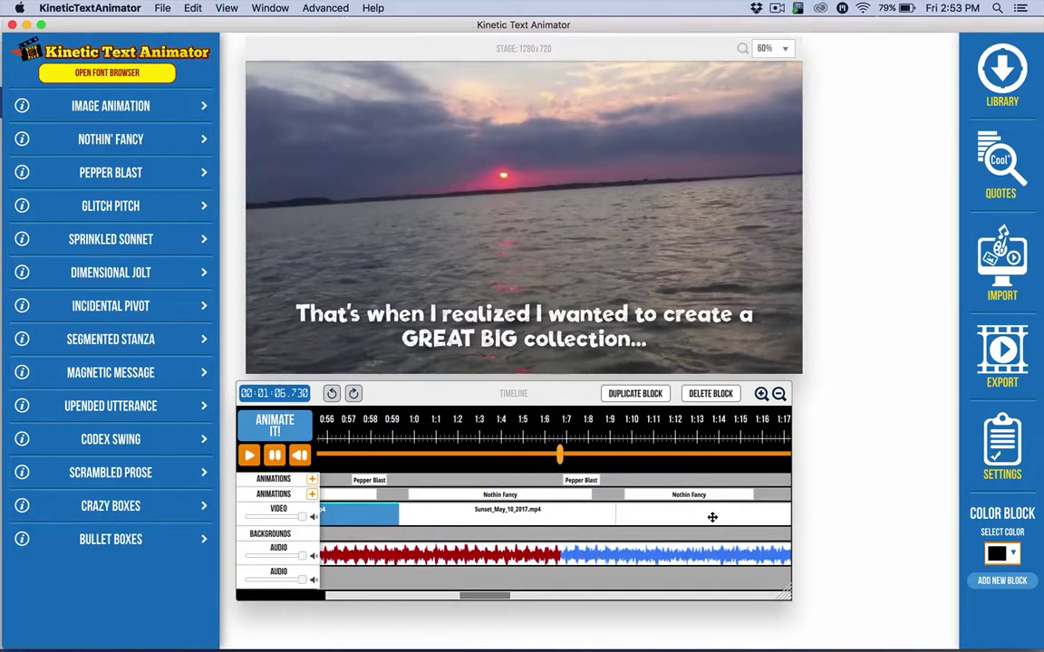
key(space)
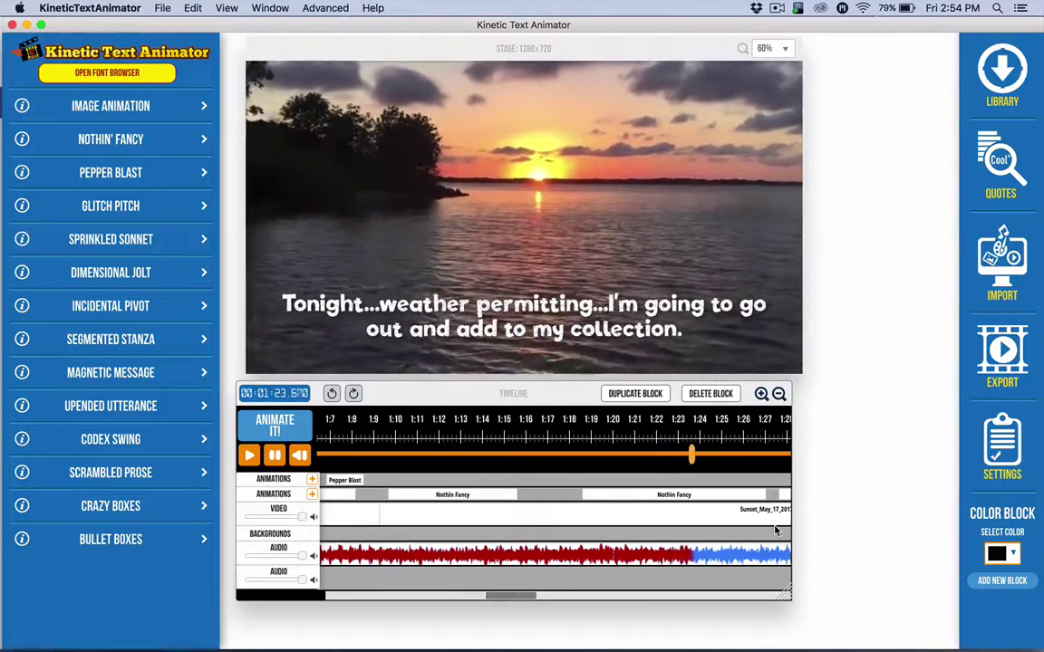
Examine how the video clips, text animations and background music are arranged along the entire timeline.
scroll(555, 525, left, 10)
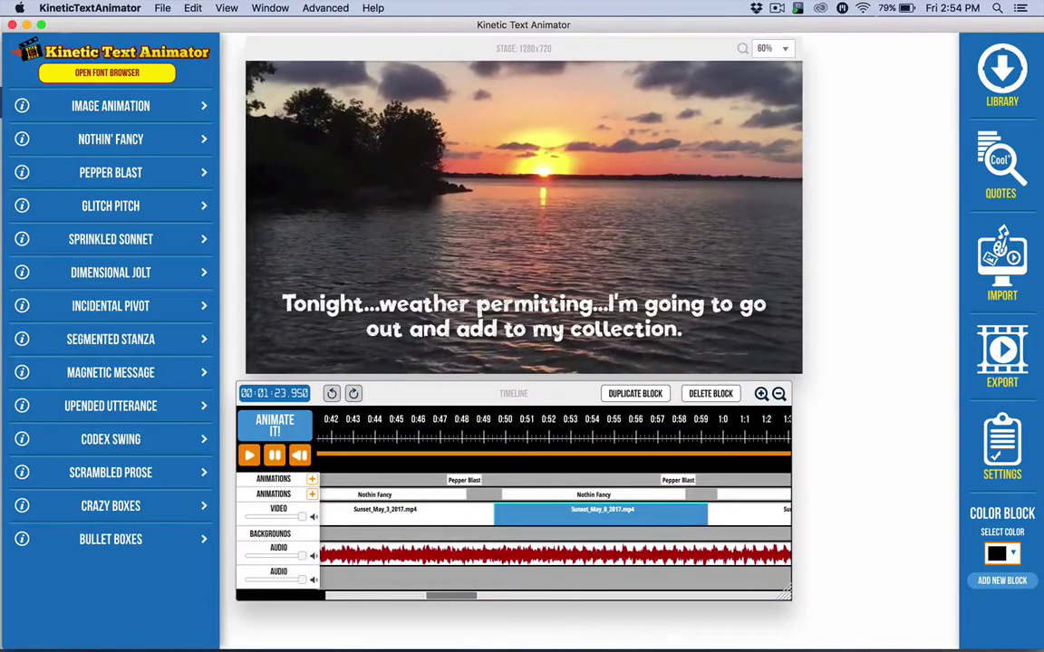
scroll(555, 525, left, 15)
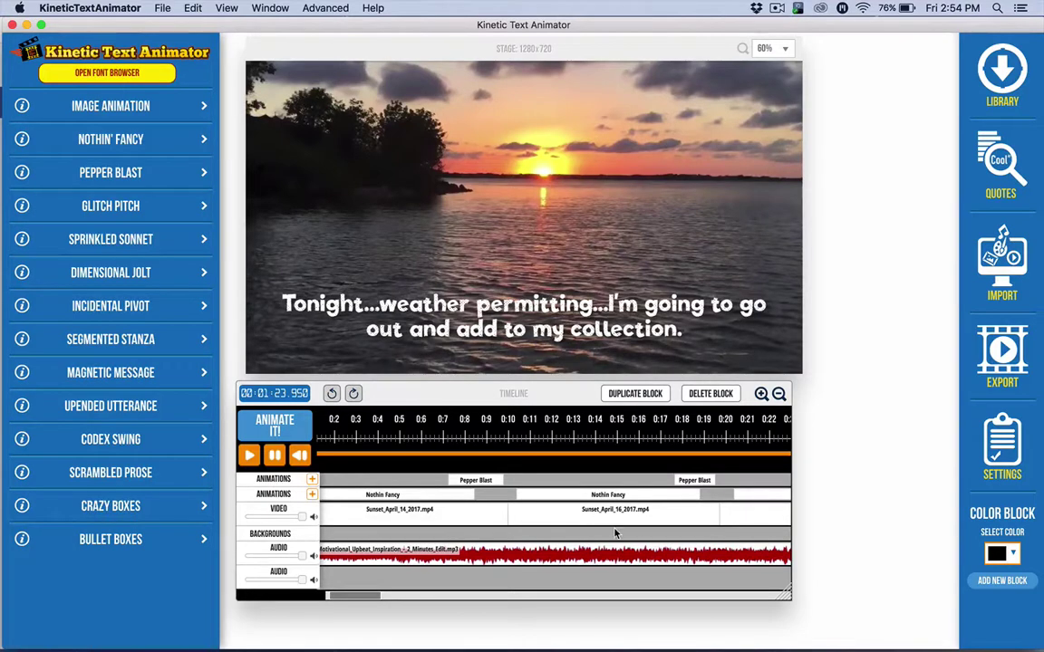
scroll(554, 525, left, 3)
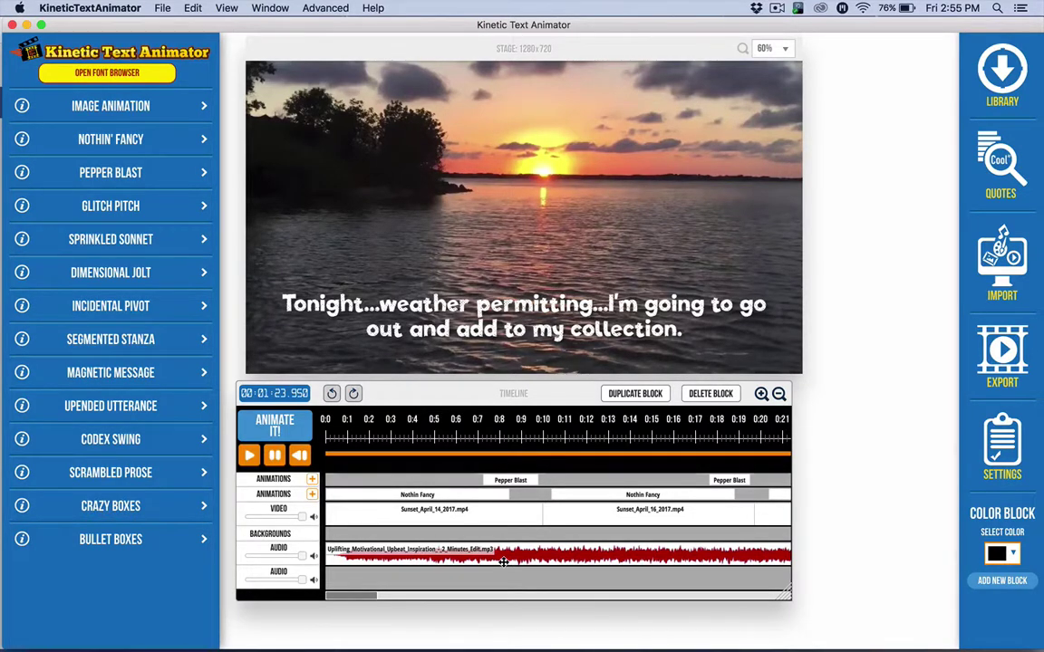
scroll(480, 559, right, 2)
scroll(475, 559, right, 15)
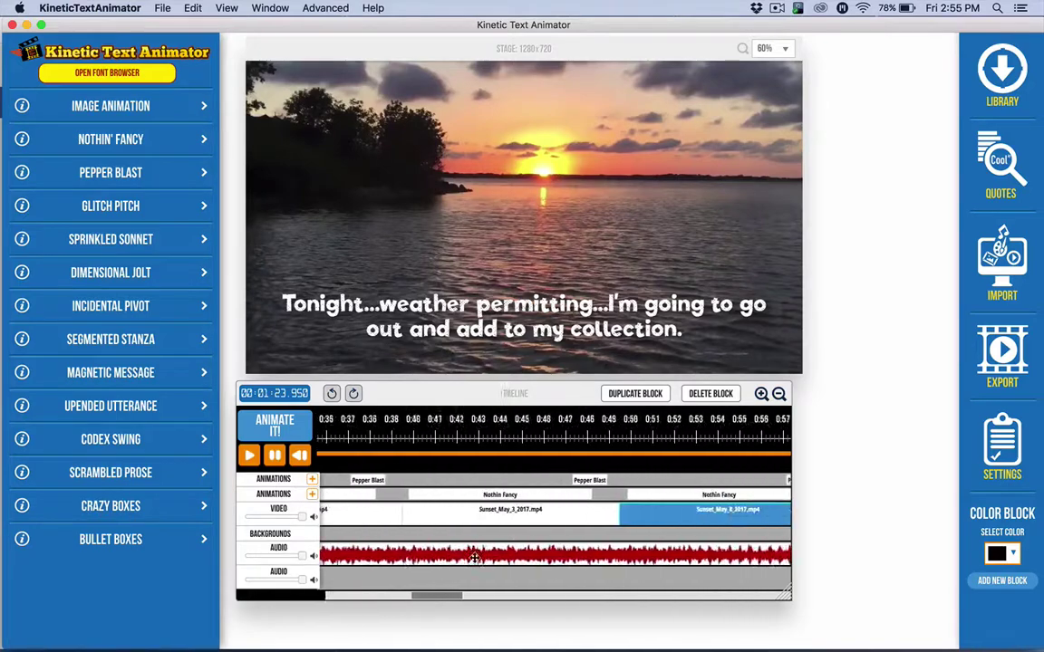
scroll(472, 563, right, 5)
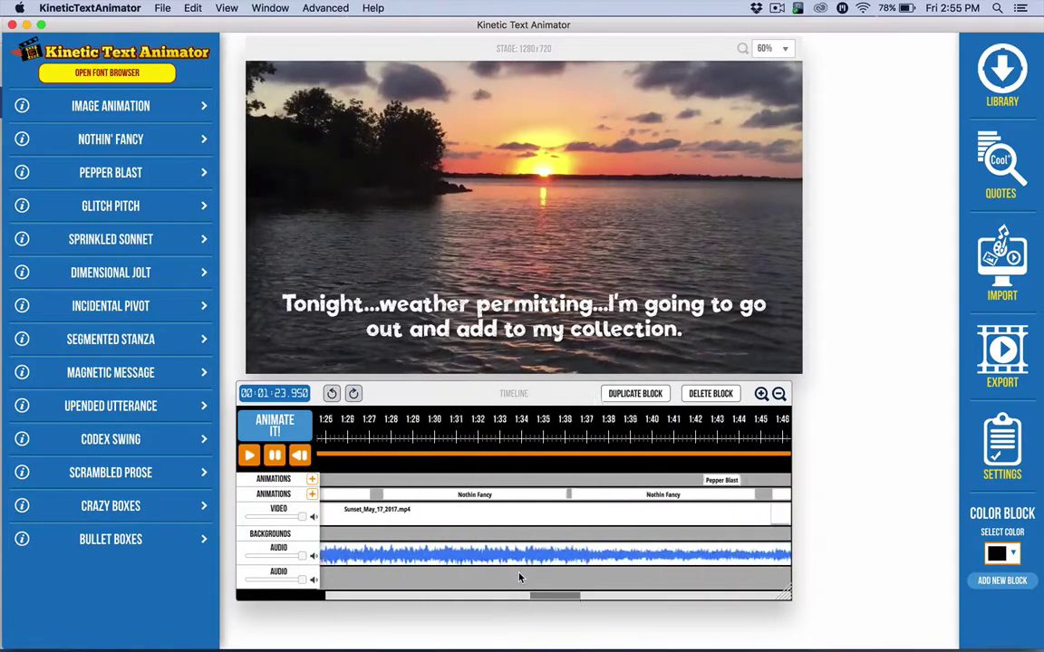
click(587, 547)
scroll(587, 547, left, 16)
scroll(587, 547, left, 4)
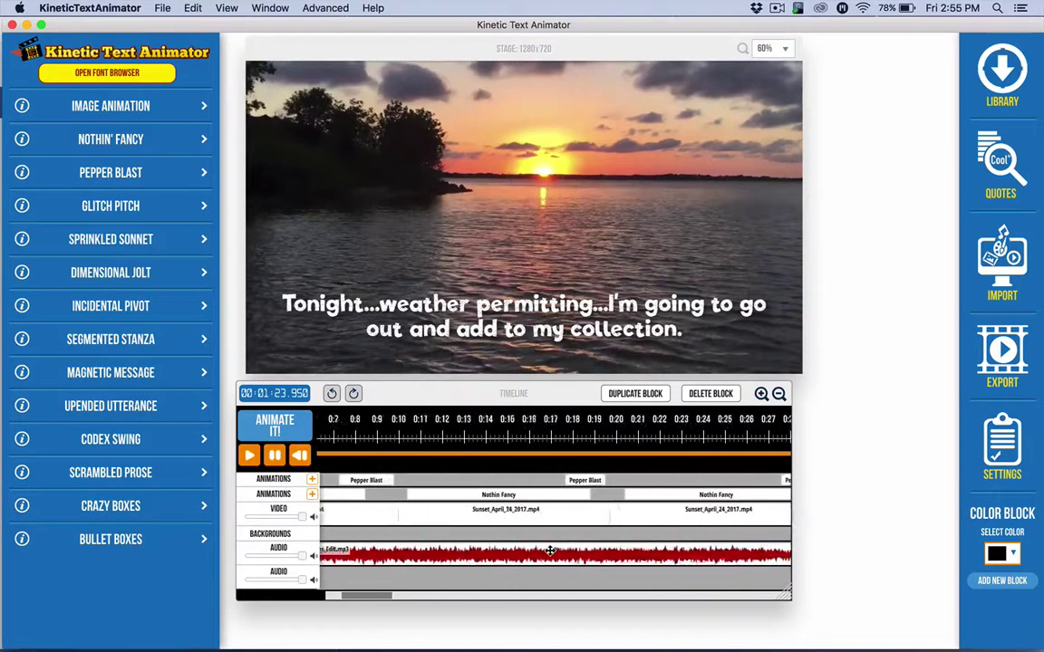
scroll(471, 543, right, 4)
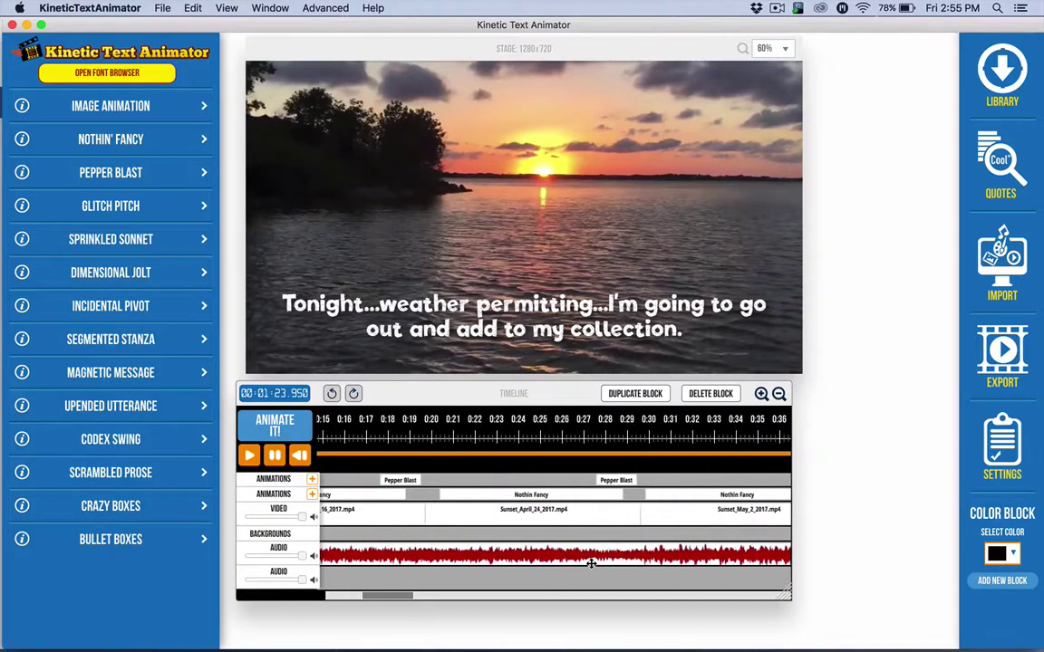
scroll(584, 548, right, 10)
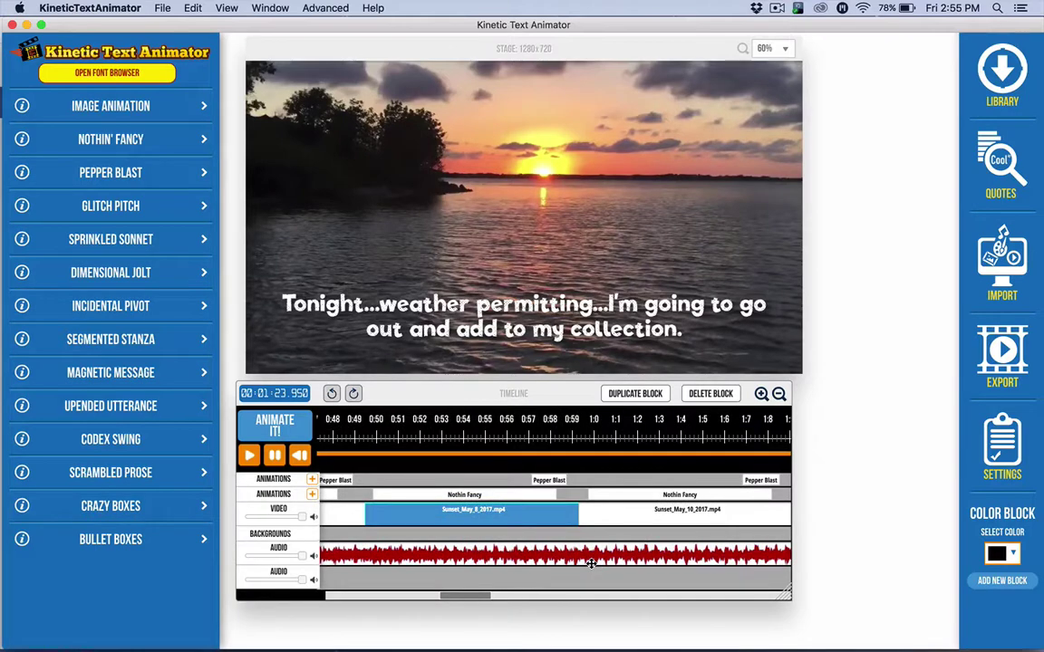
scroll(590, 562, right, 6)
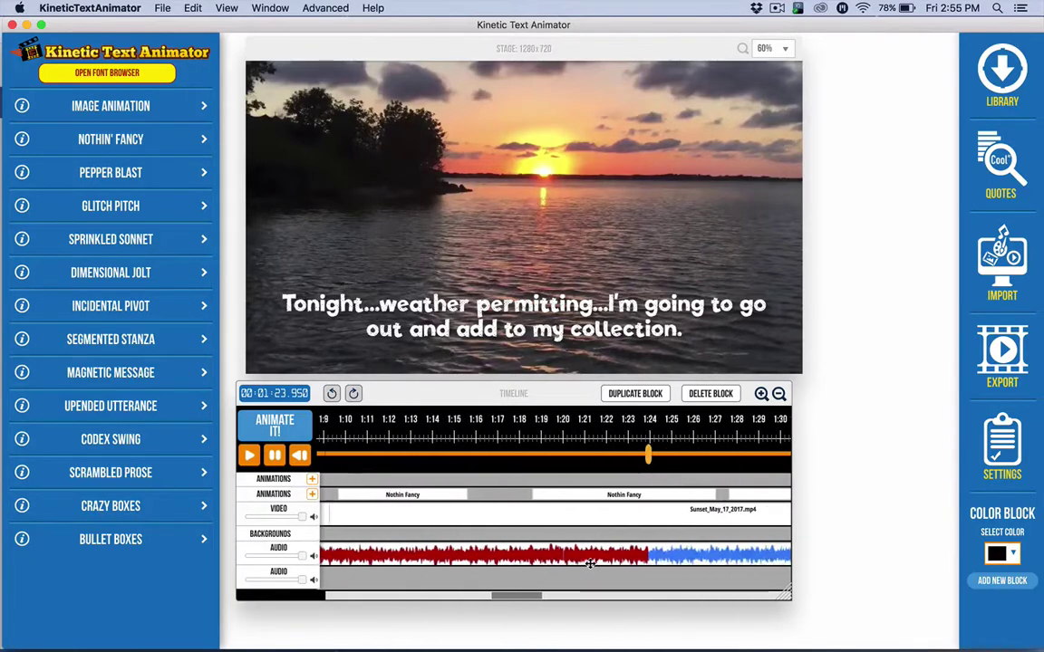
scroll(625, 553, right, 15)
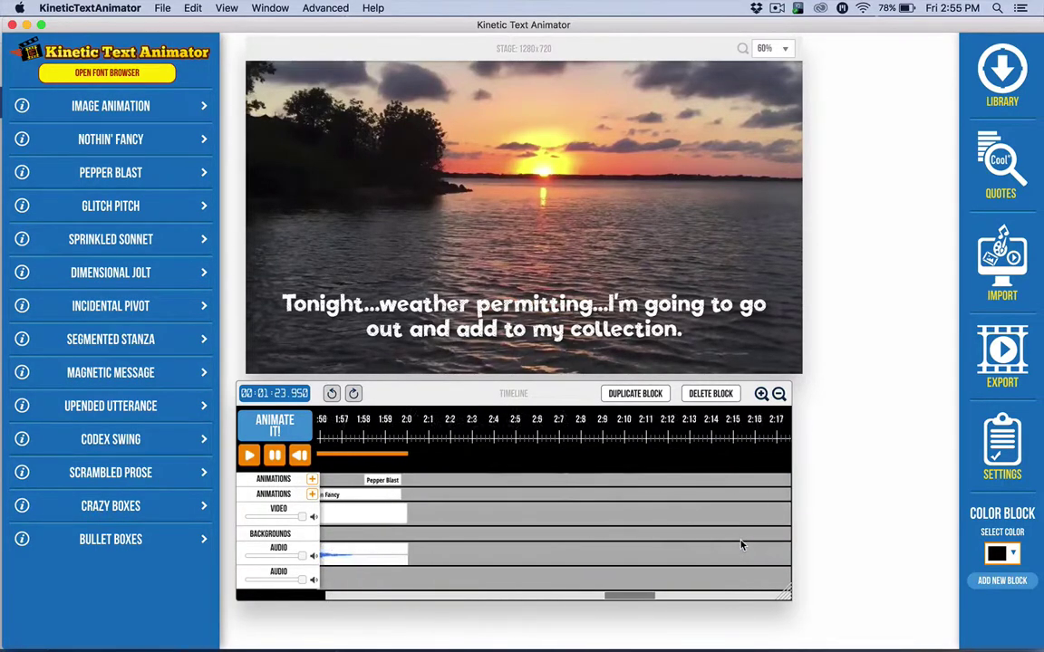
Go back to the opening clips and select Sunset_April_16_2017.mp4 on the video track to inspect it.
scroll(608, 541, left, 8)
scroll(608, 541, left, 20)
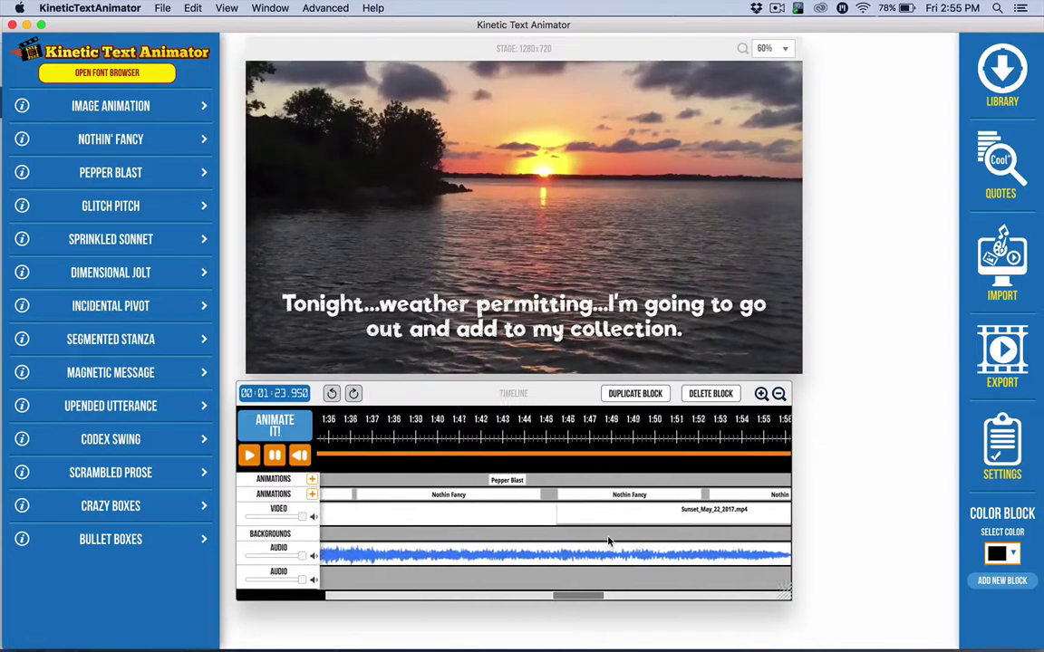
scroll(367, 507, left, 8)
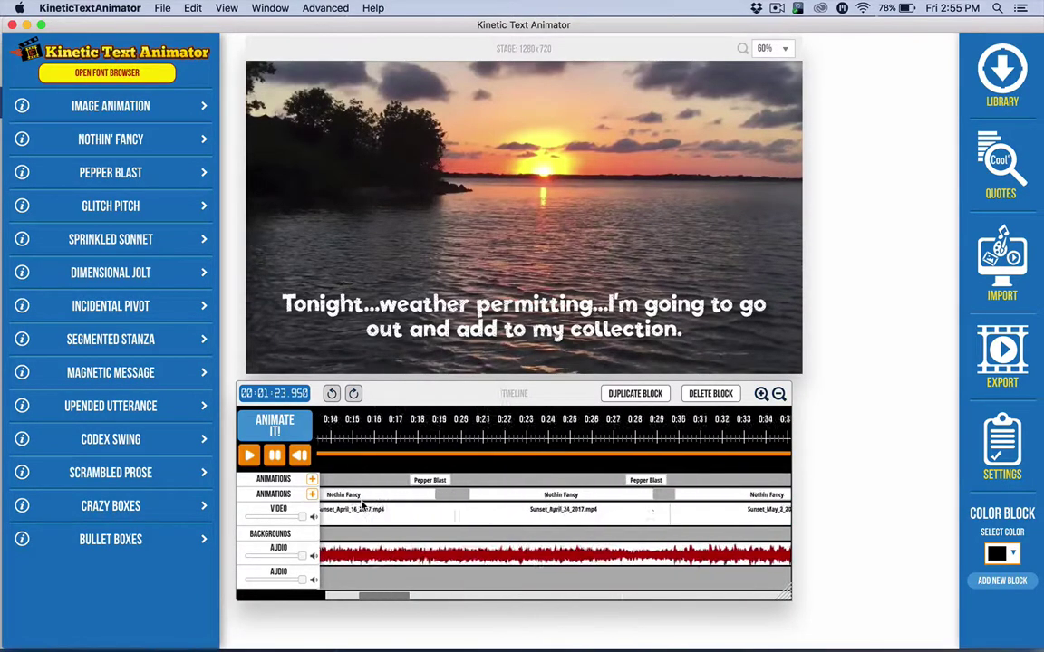
click(363, 509)
click(570, 521)
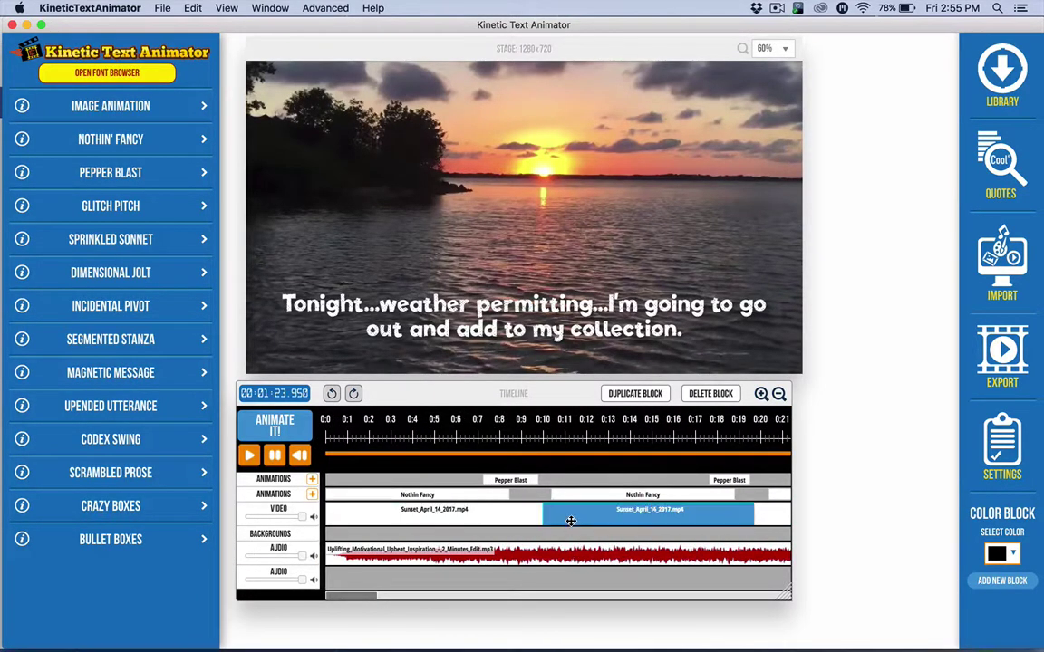
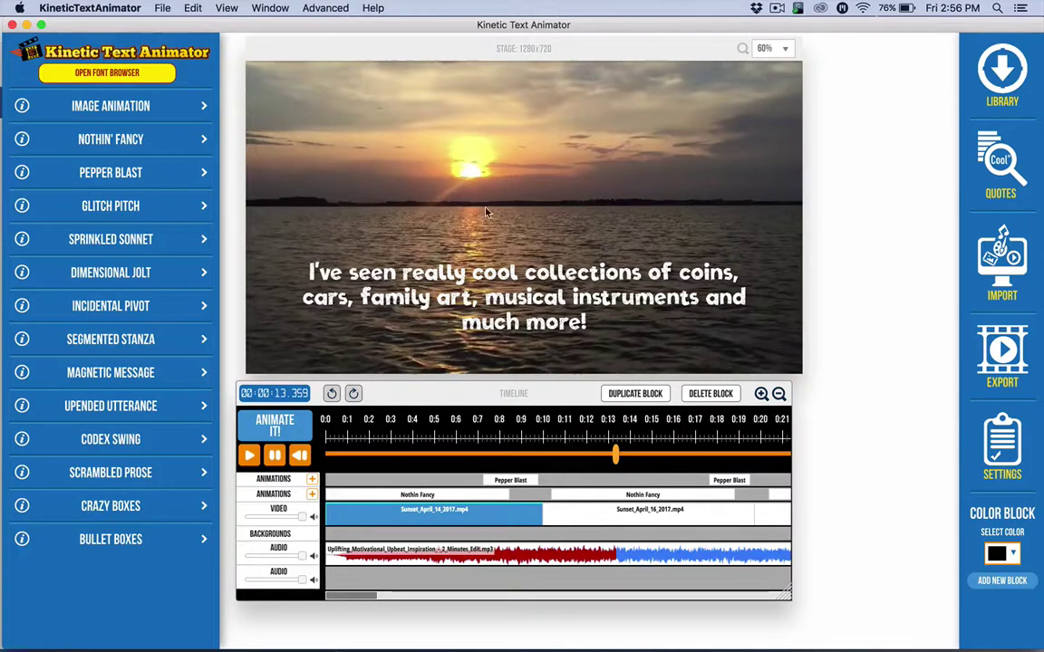
scroll(624, 460, right, 5)
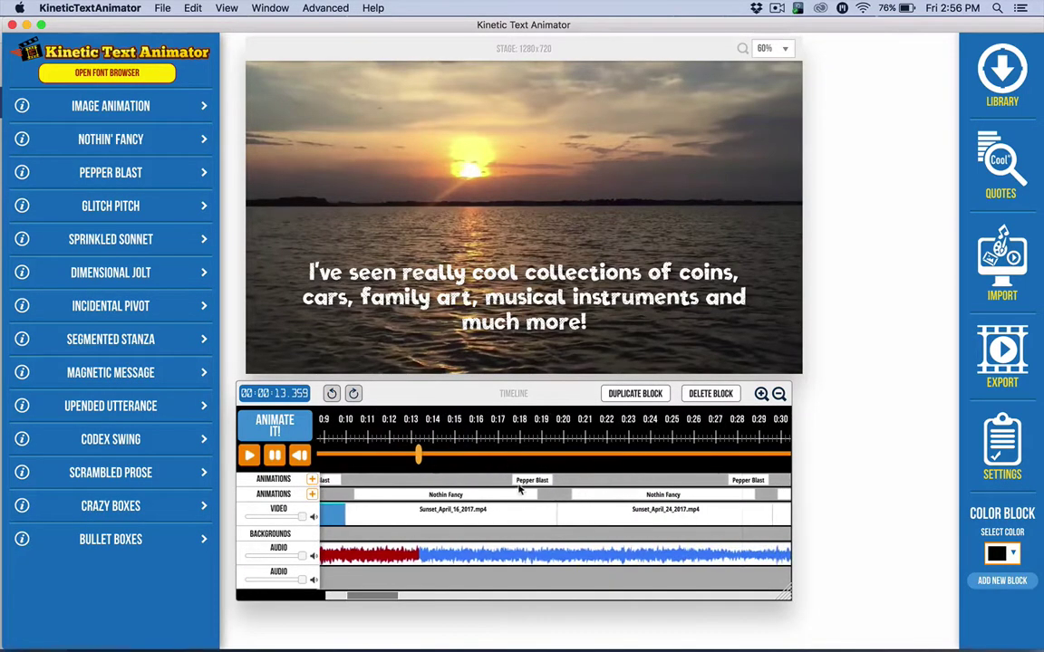
Preview the captions over the April 16, April 24 and May 2 clips by scrubbing between about 0:13 and 0:33.
click(422, 456)
click(566, 457)
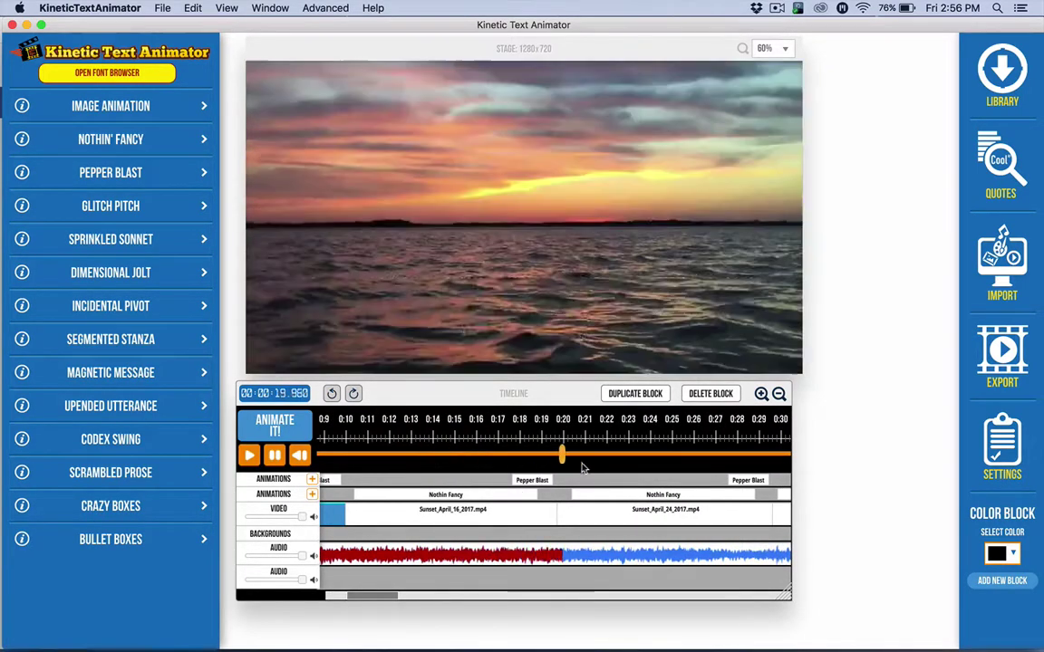
scroll(590, 471, right, 10)
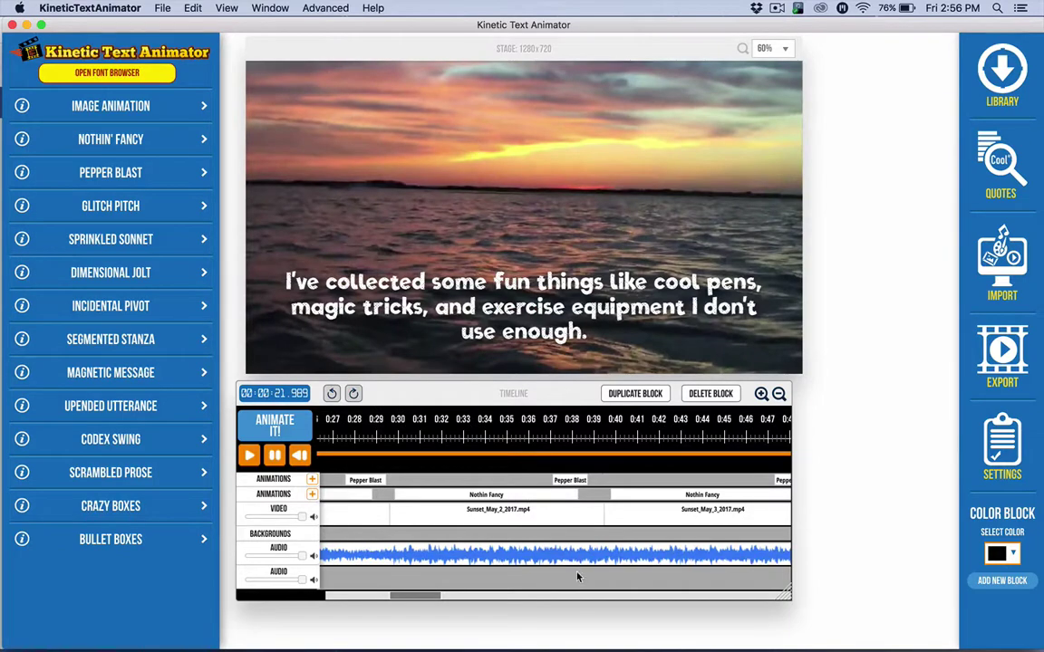
scroll(518, 514, left, 4)
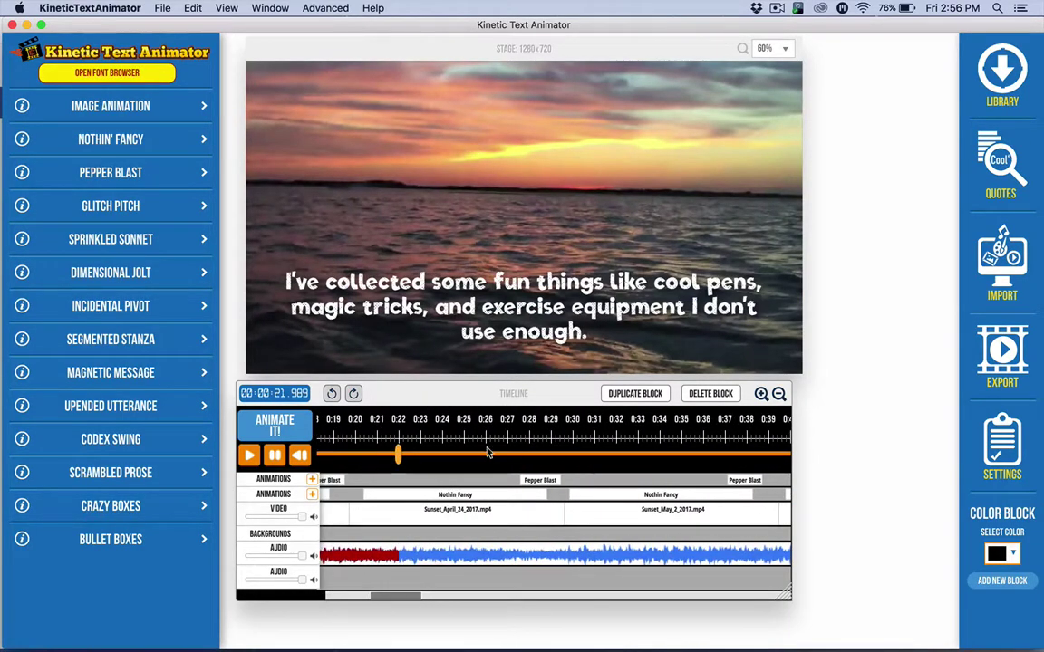
click(590, 459)
drag(590, 462, 594, 458)
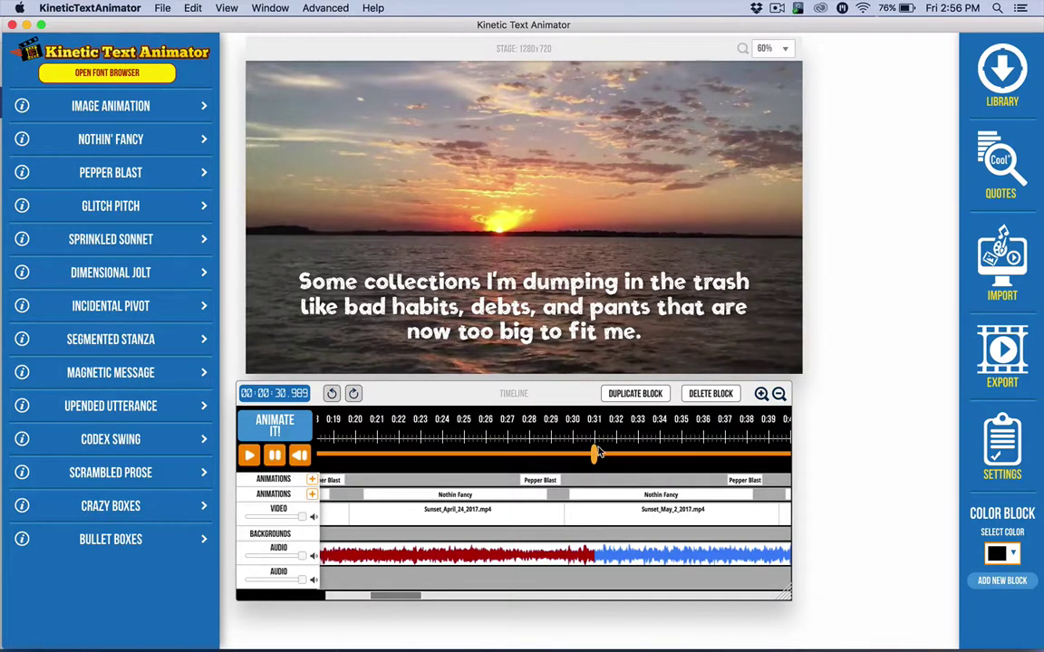
click(527, 458)
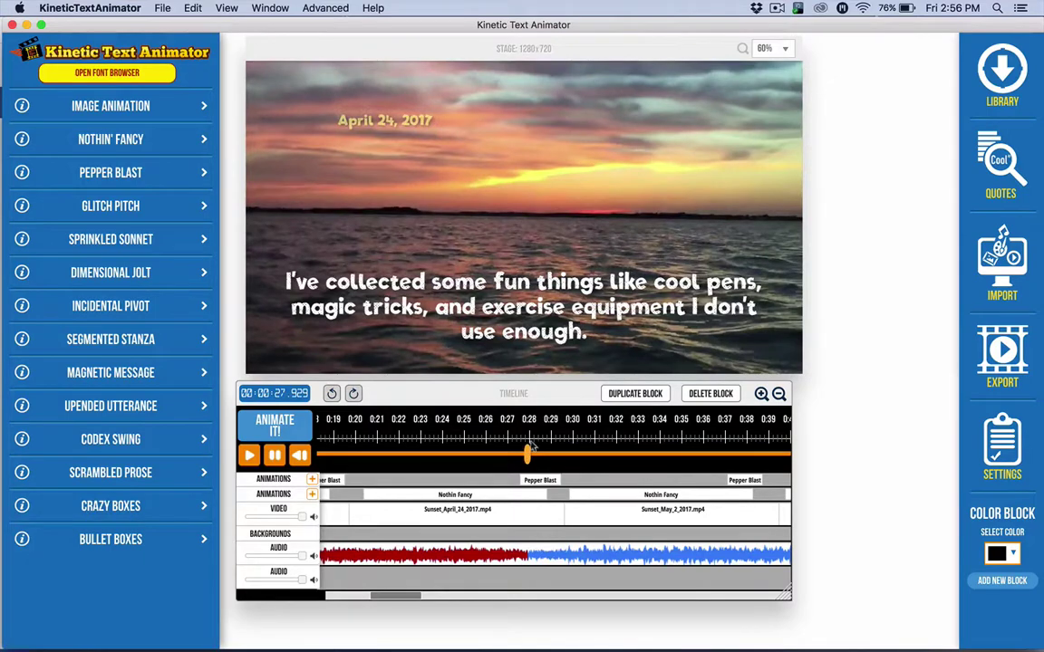
click(623, 458)
click(636, 467)
scroll(589, 489, right, 5)
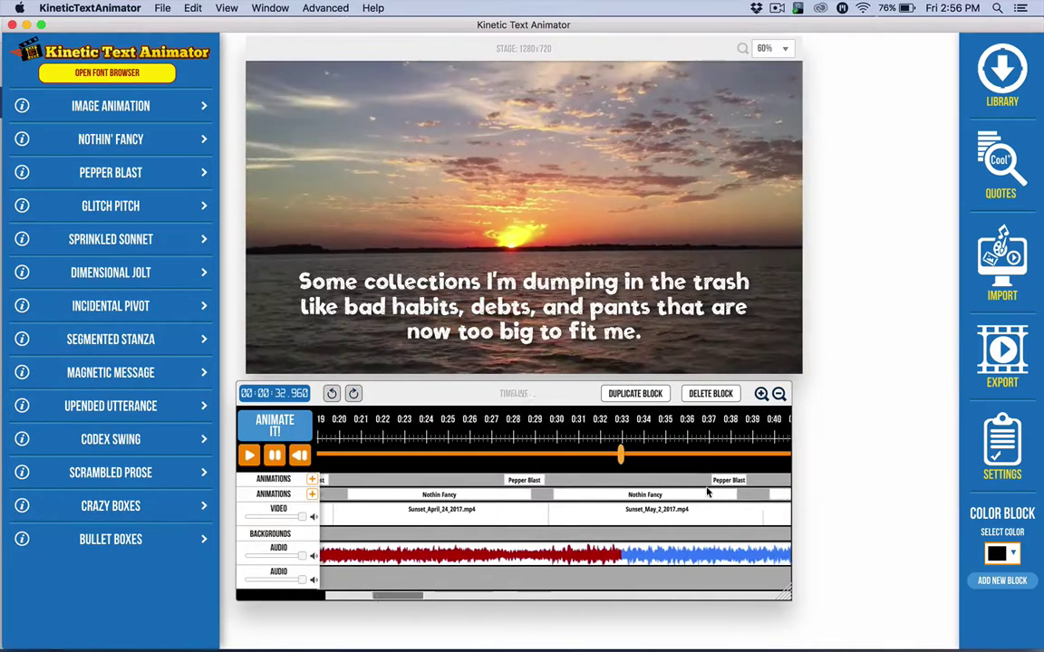
Scrub from about 0:41 to 1:01.8 to preview the captions over the May 3, May 8 and May 10 clips.
click(516, 459)
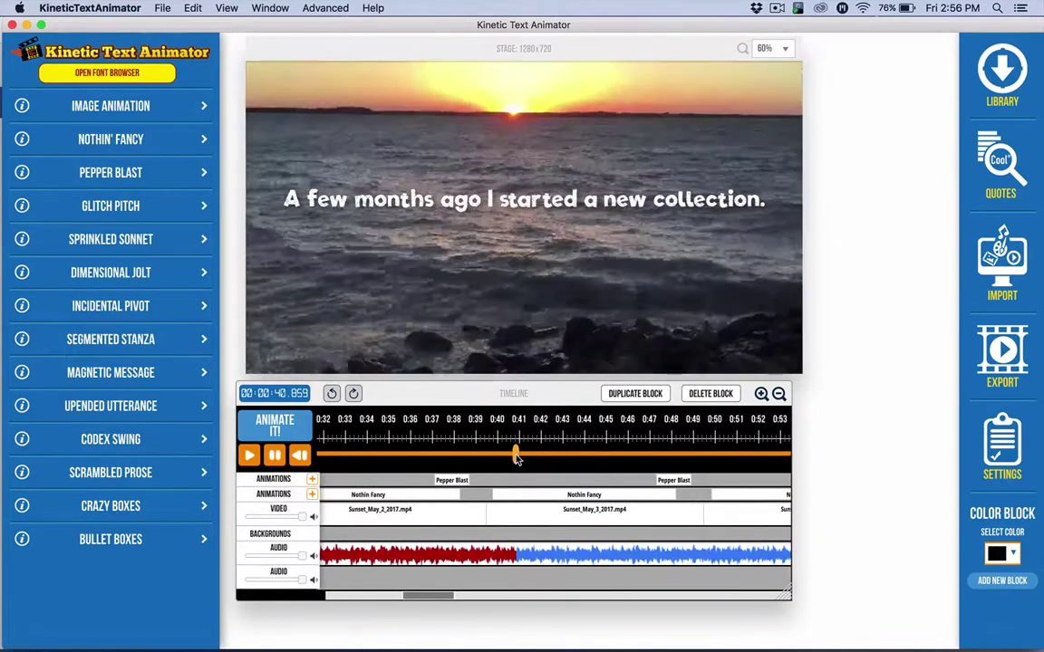
click(391, 458)
drag(391, 458, 531, 457)
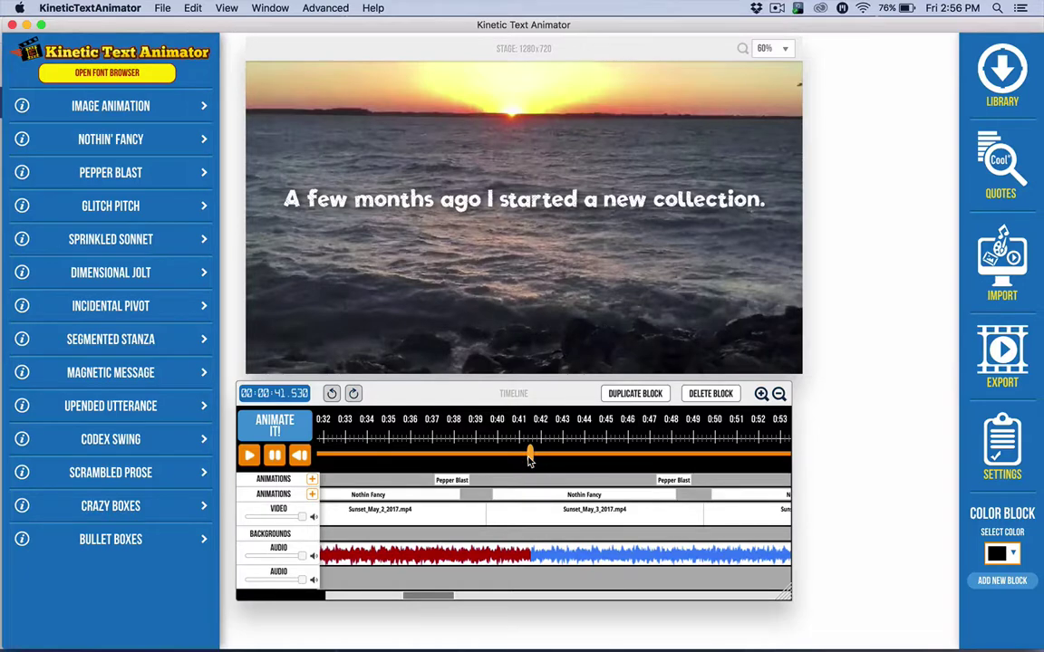
drag(530, 460, 648, 457)
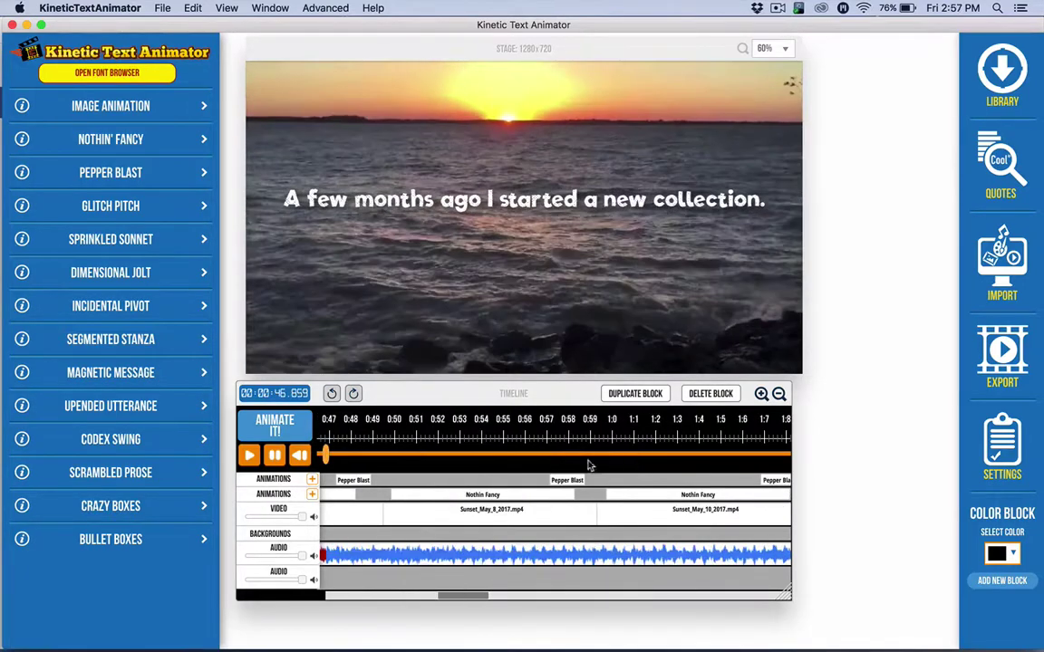
drag(325, 458, 653, 461)
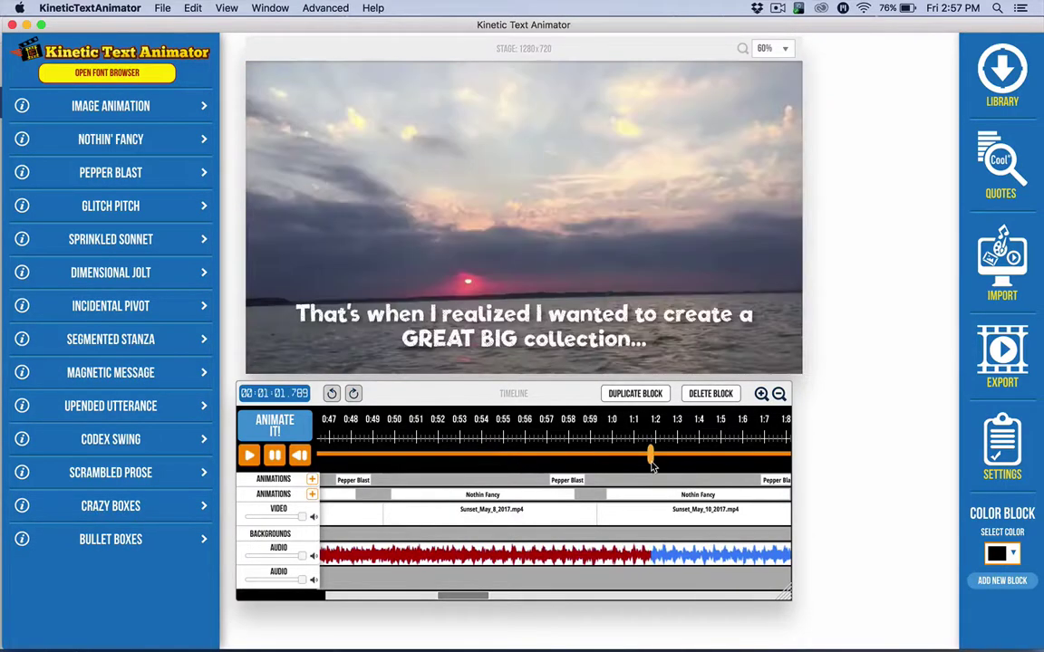
Go back to about 0:04, select the first Nothin' Fancy caption and briefly show its placement grid on the stage.
click(412, 457)
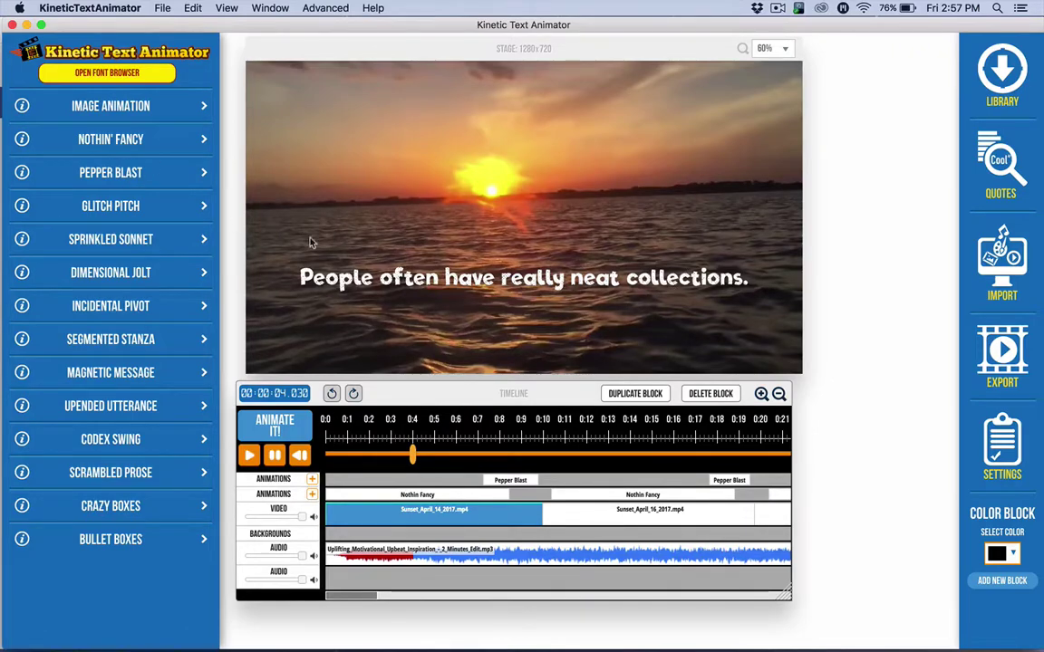
click(408, 494)
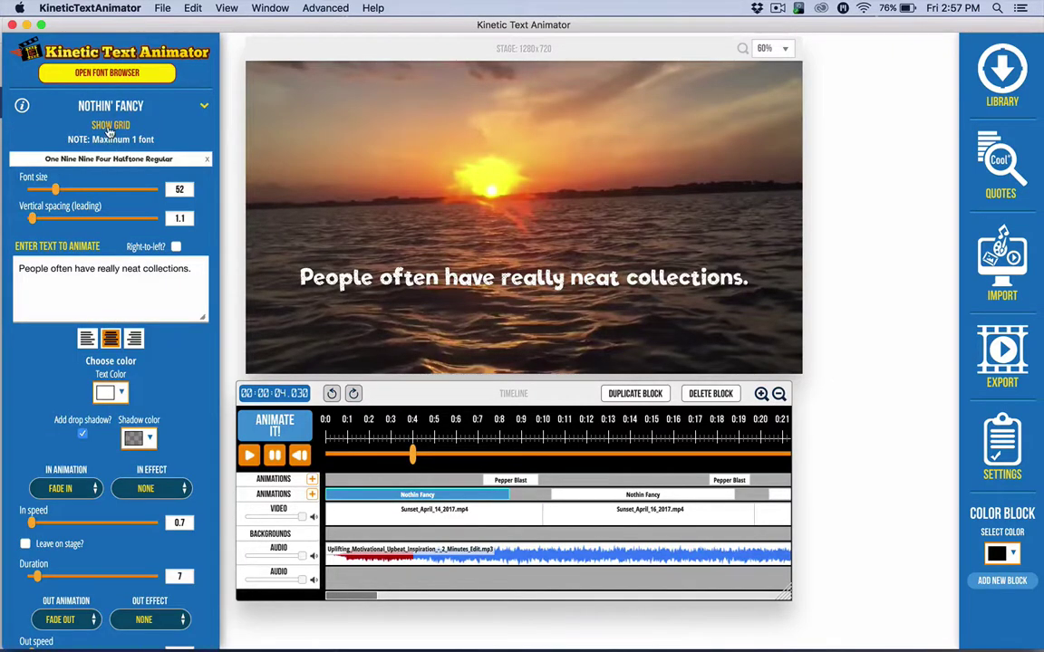
click(99, 123)
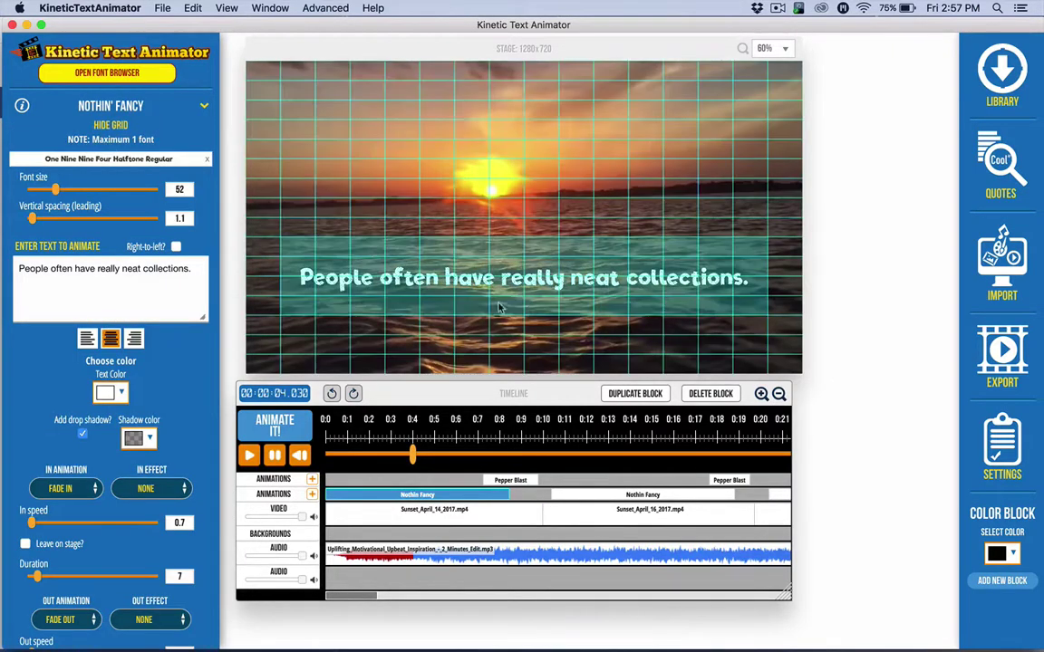
click(108, 125)
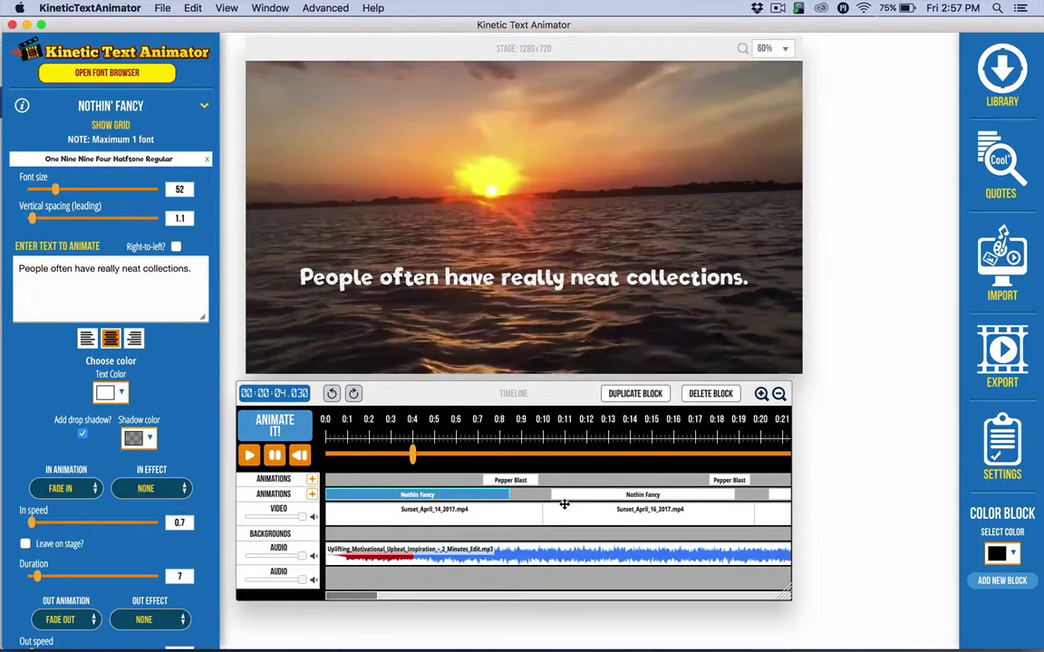
Select the first Pepper Blast block and preview the date texts at about 0:08, 0:18.5 and 0:28.5.
click(515, 480)
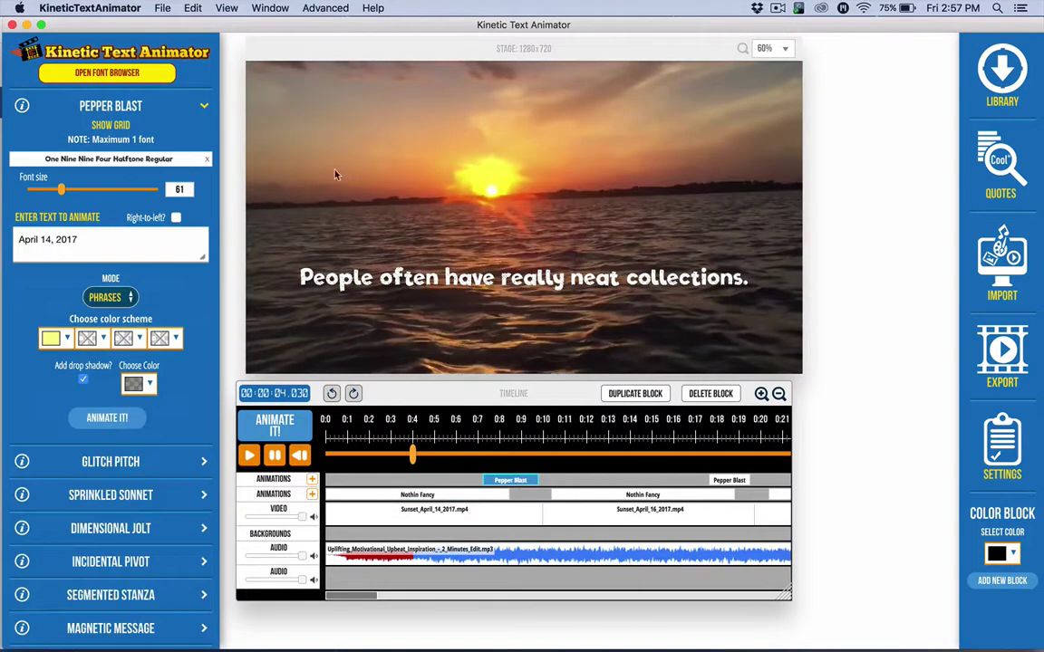
click(498, 420)
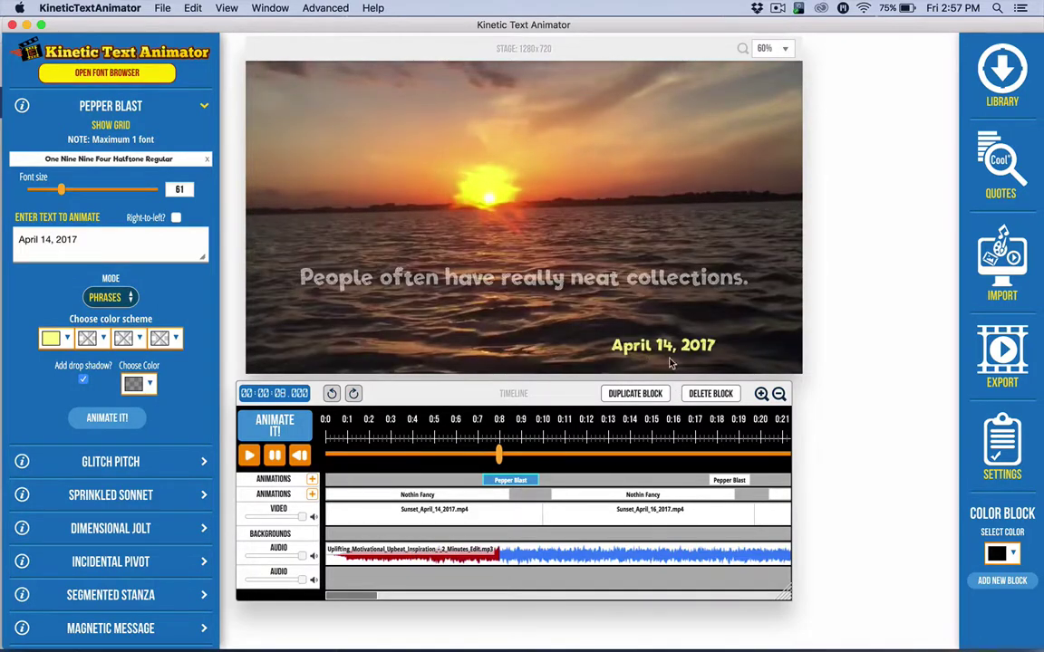
click(727, 455)
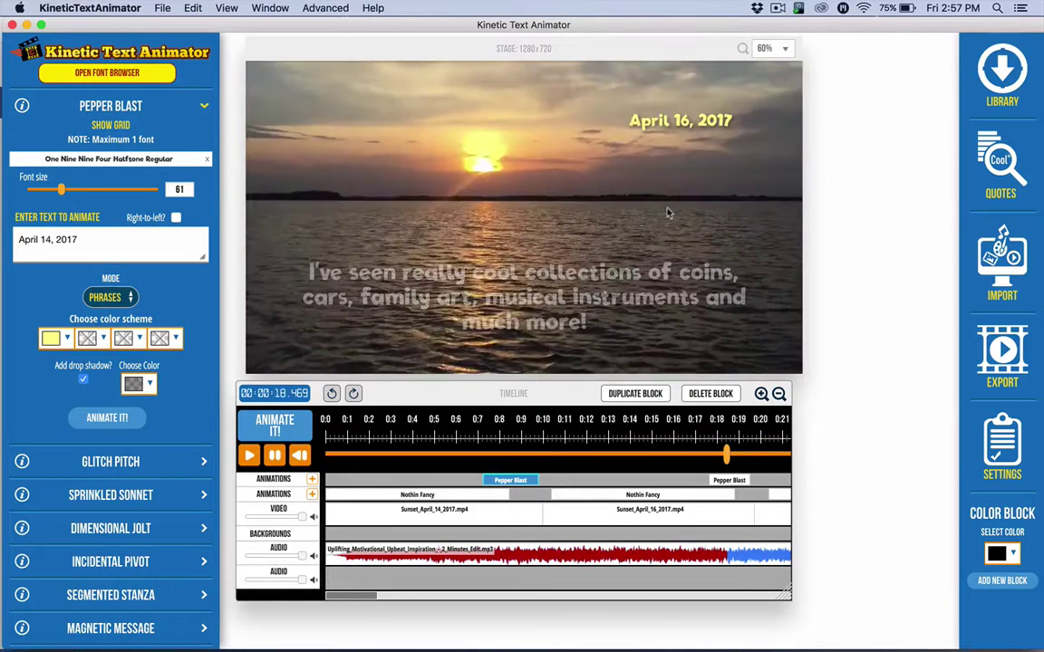
scroll(671, 497, right, 10)
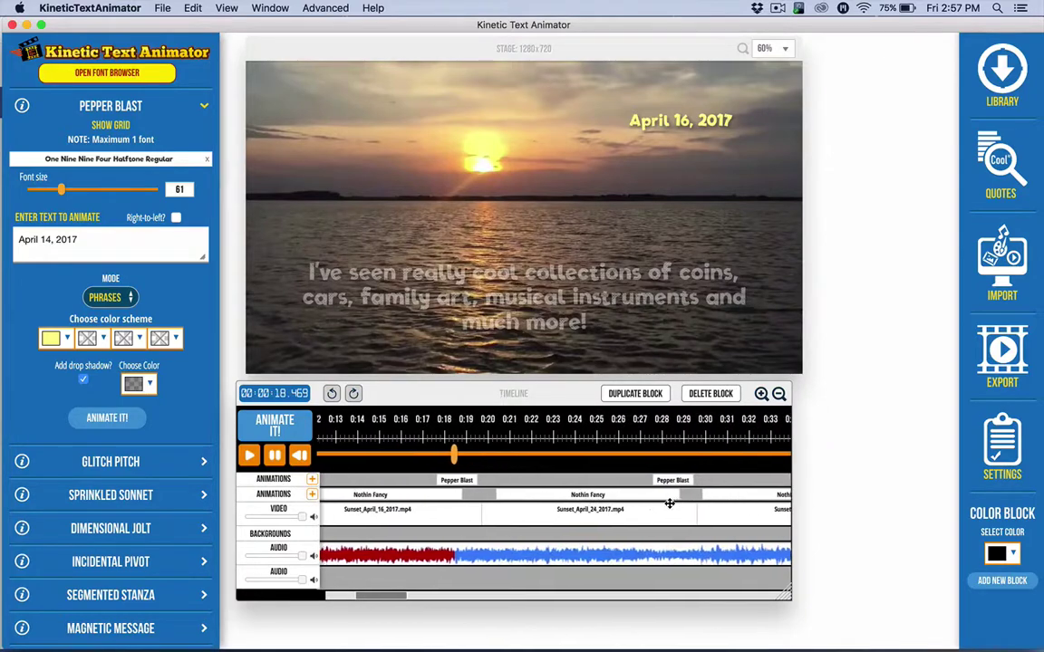
click(668, 456)
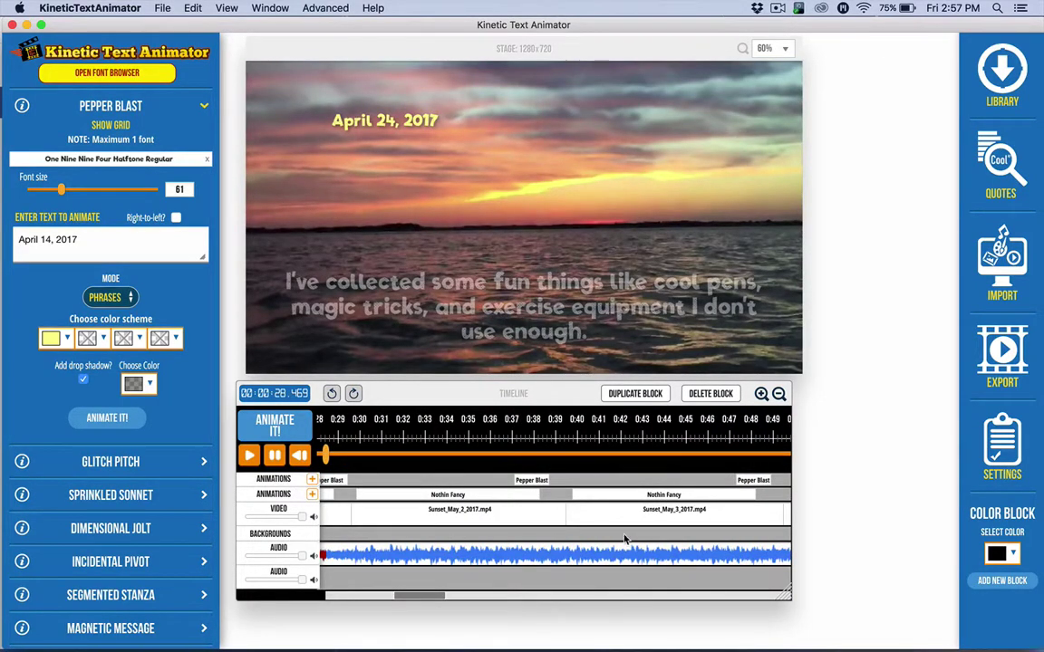
Preview the text placement at about 0:41 and the May 8 date at about 0:58, and collapse the Pepper Blast settings.
click(602, 455)
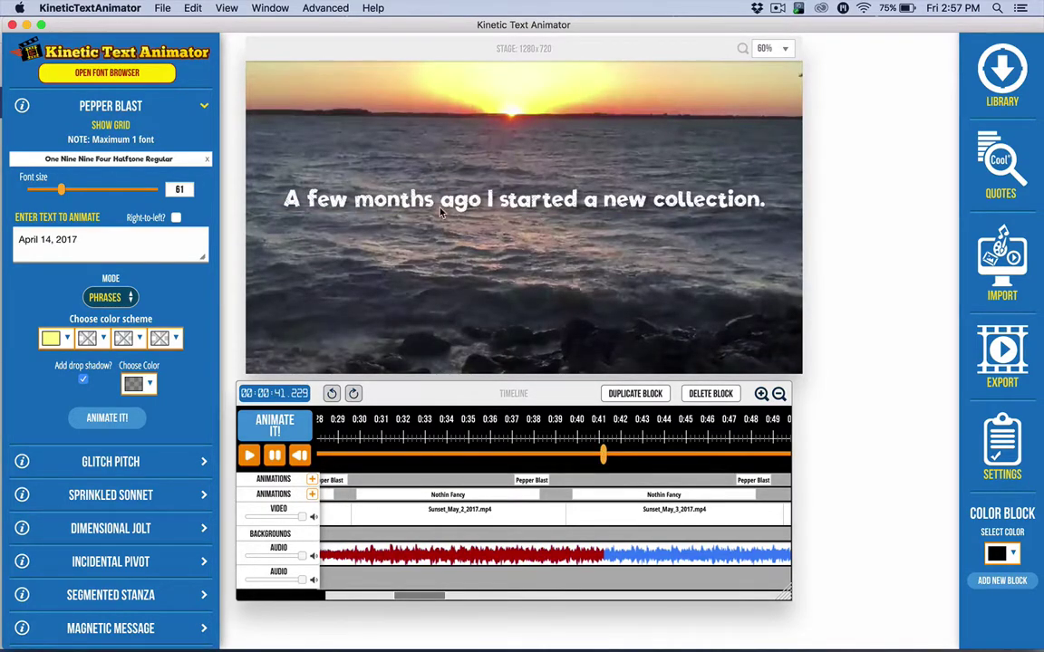
scroll(631, 544, right, 2)
scroll(630, 544, right, 10)
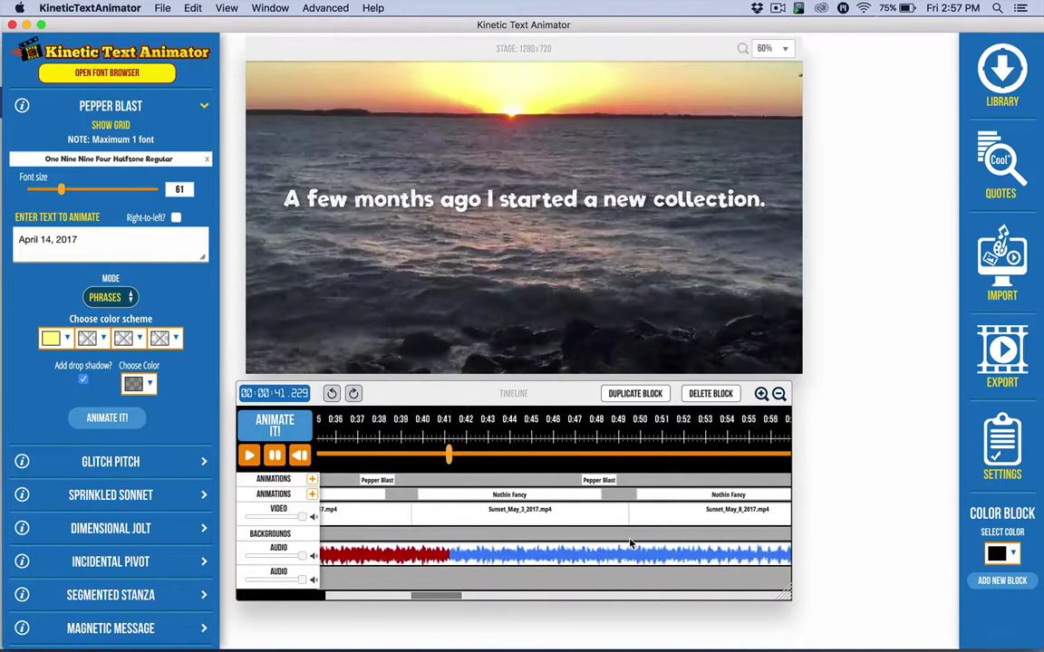
click(605, 458)
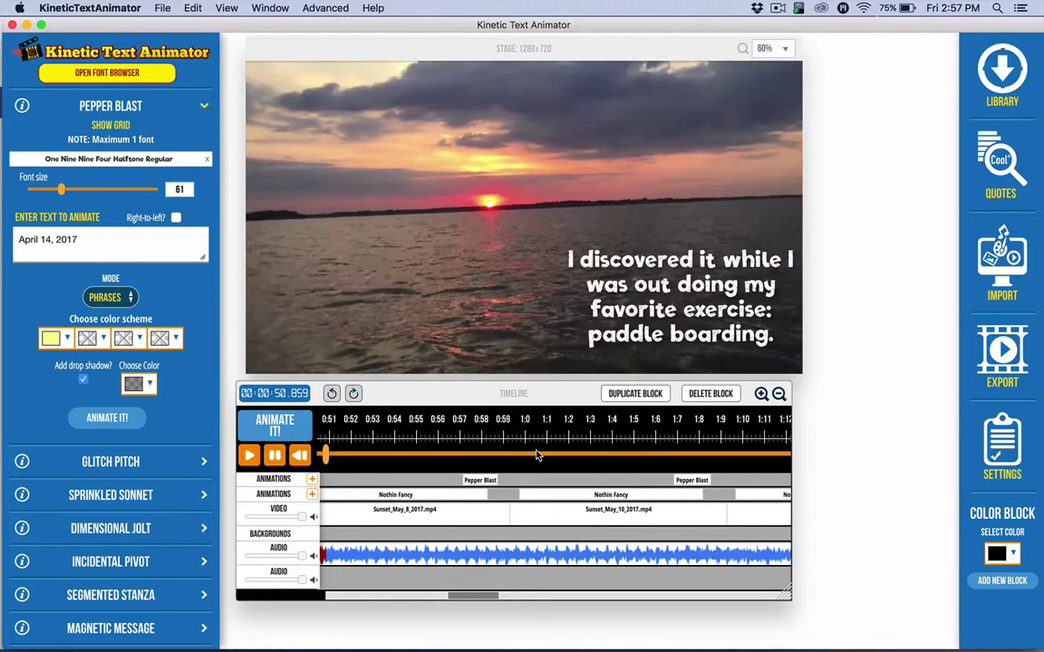
click(484, 457)
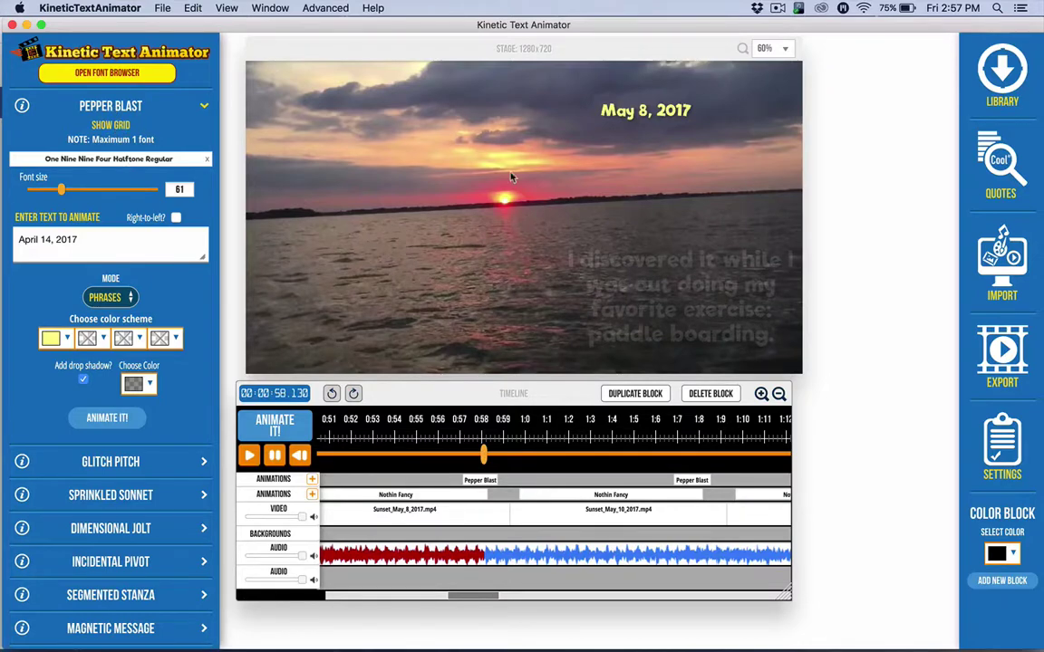
click(100, 105)
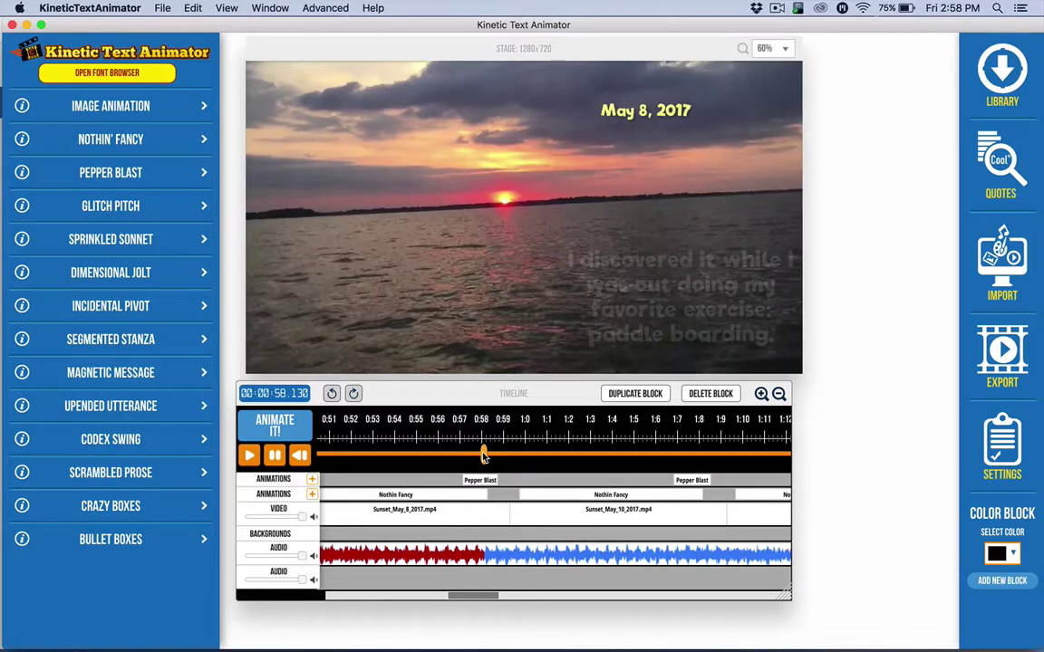
Examine the final May 17 and May 22 clips, previewing their captions and dates at about 1:58.8 and 1:43.2.
scroll(515, 438, right, 15)
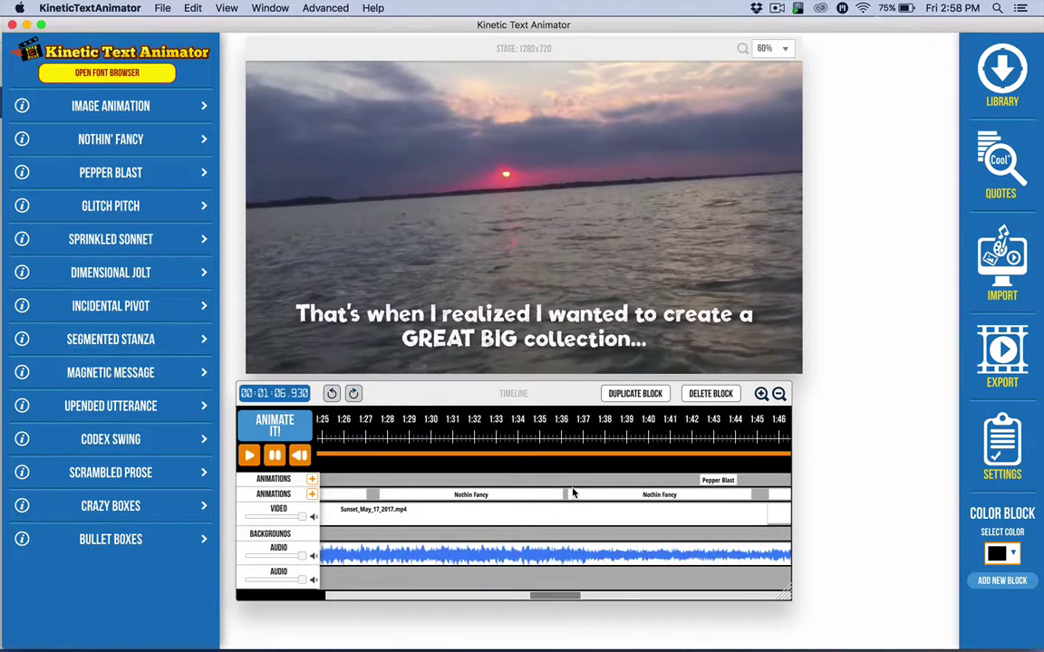
scroll(572, 494, left, 10)
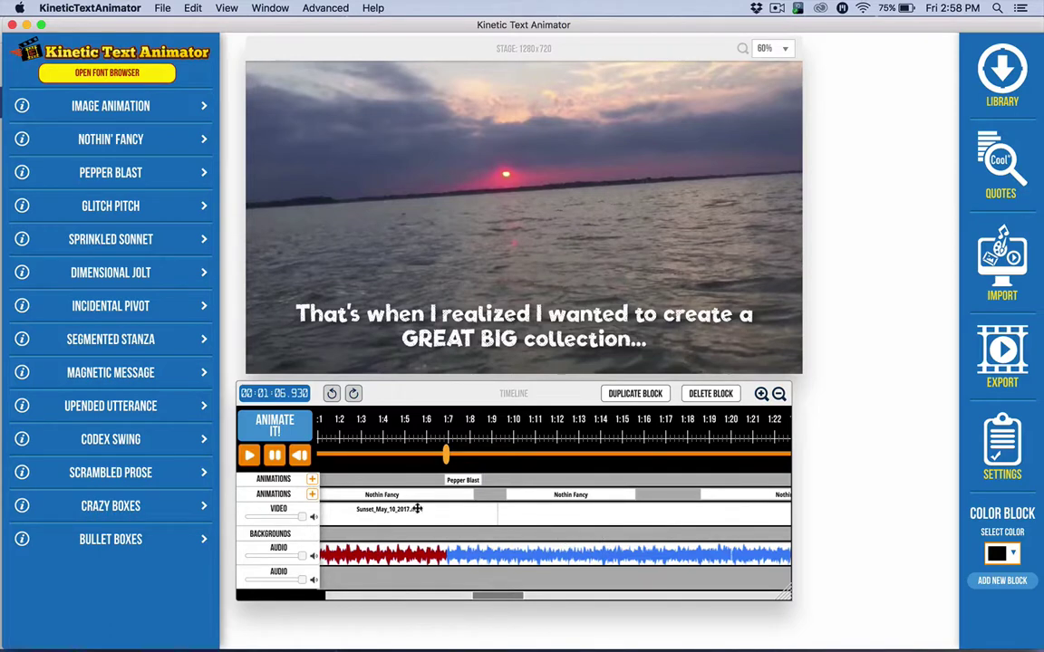
scroll(531, 543, right, 5)
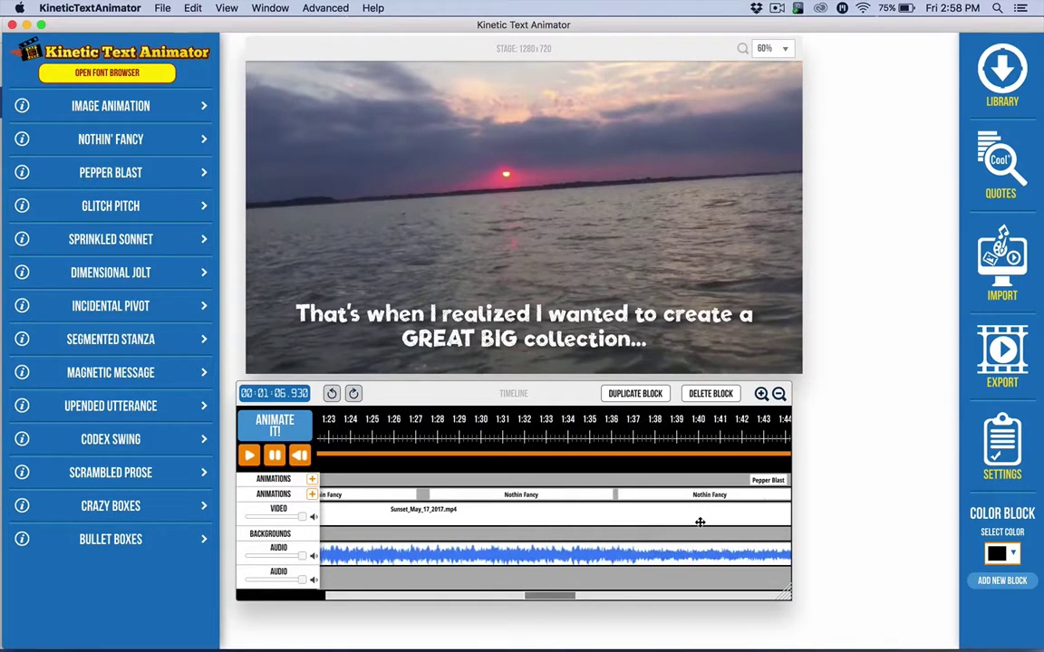
scroll(645, 514, right, 5)
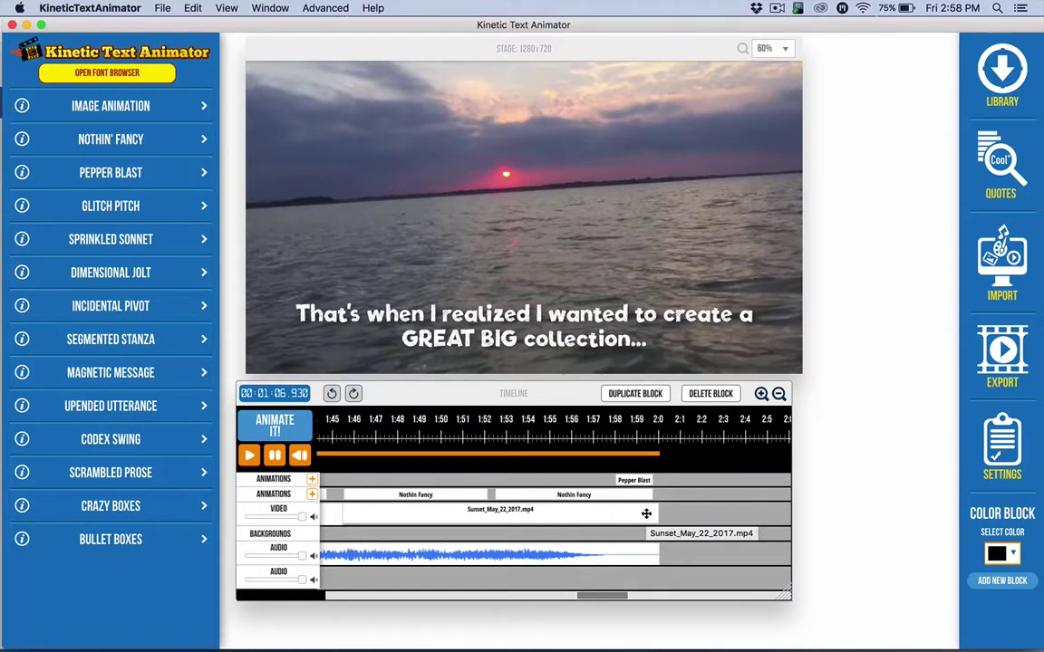
click(630, 453)
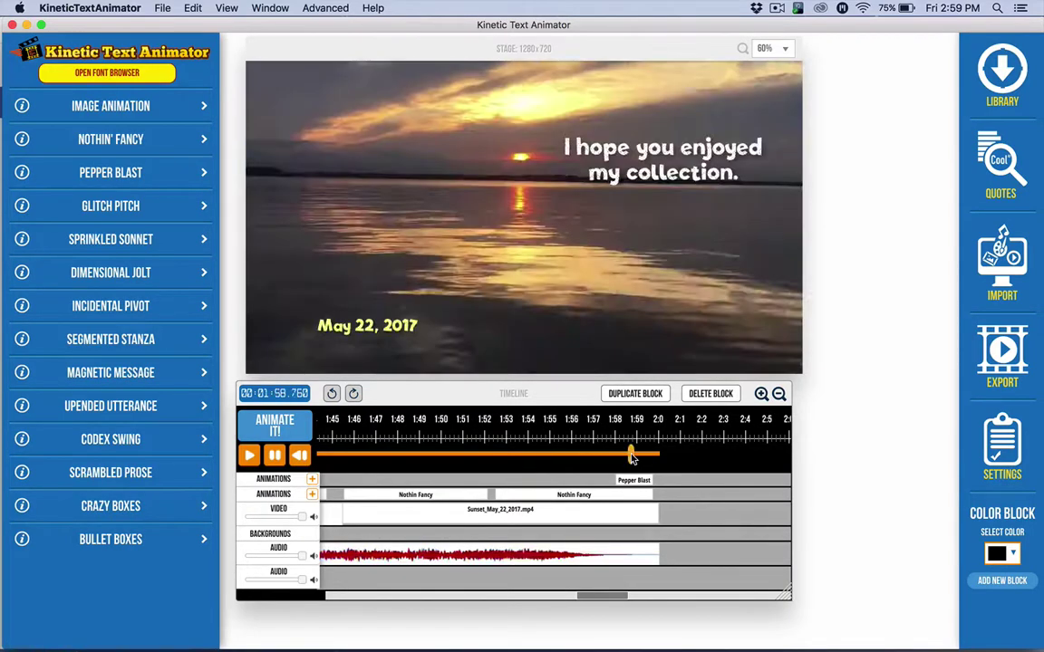
scroll(527, 494, left, 6)
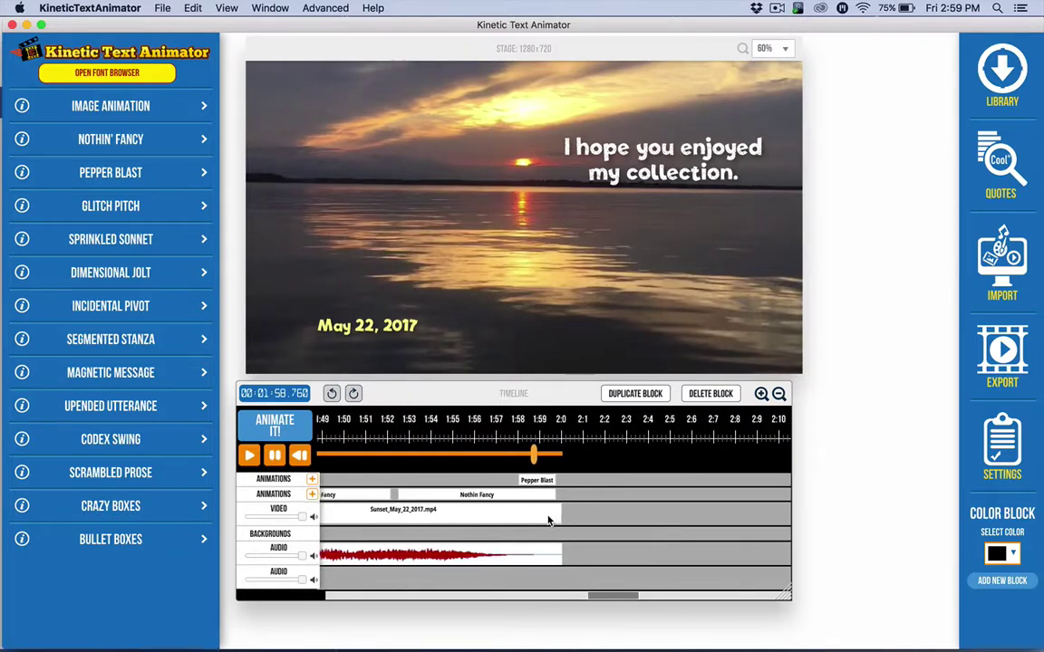
click(530, 457)
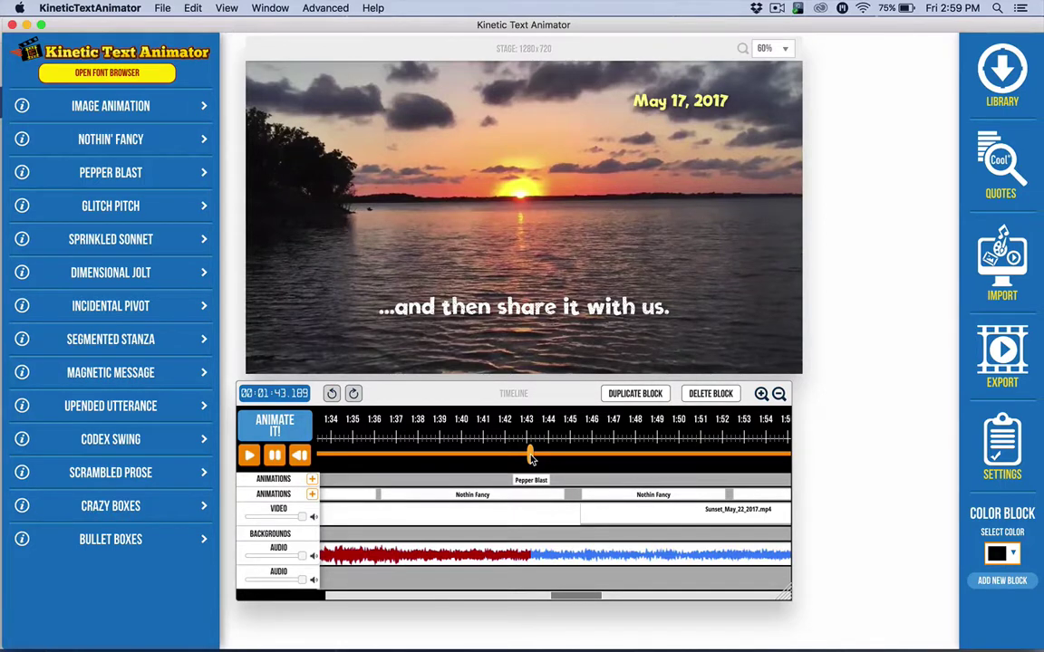
scroll(609, 506, right, 5)
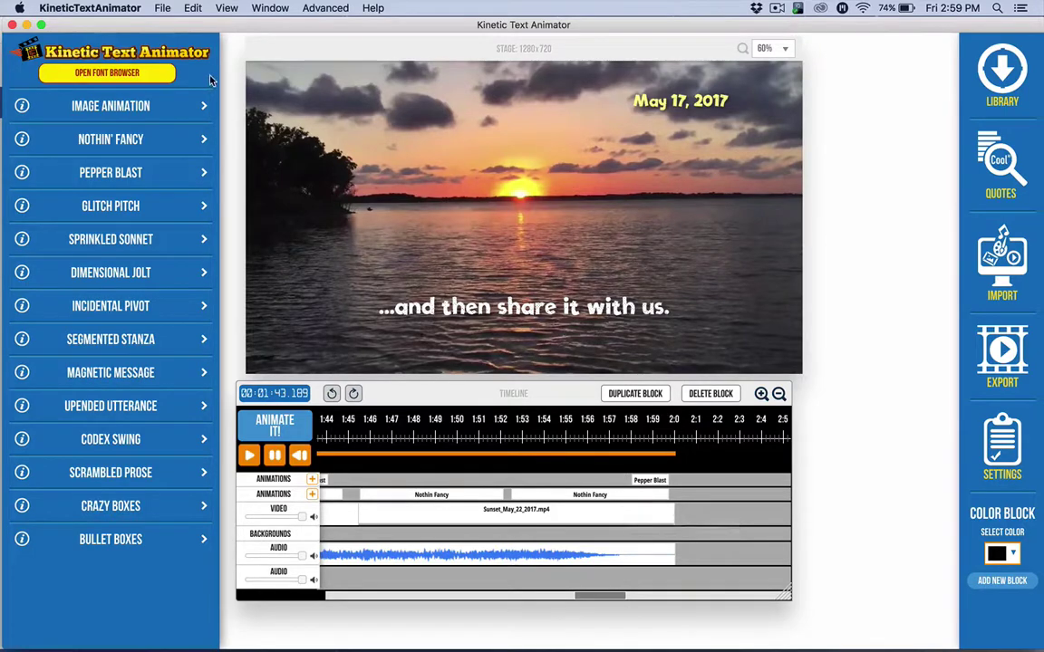
Switch to Chrome, inspect the DJI OSMO MOBILE gimbal's product image on Amazon, and move the browser down to uncover the Documents folder.
drag(166, 65, 154, 136)
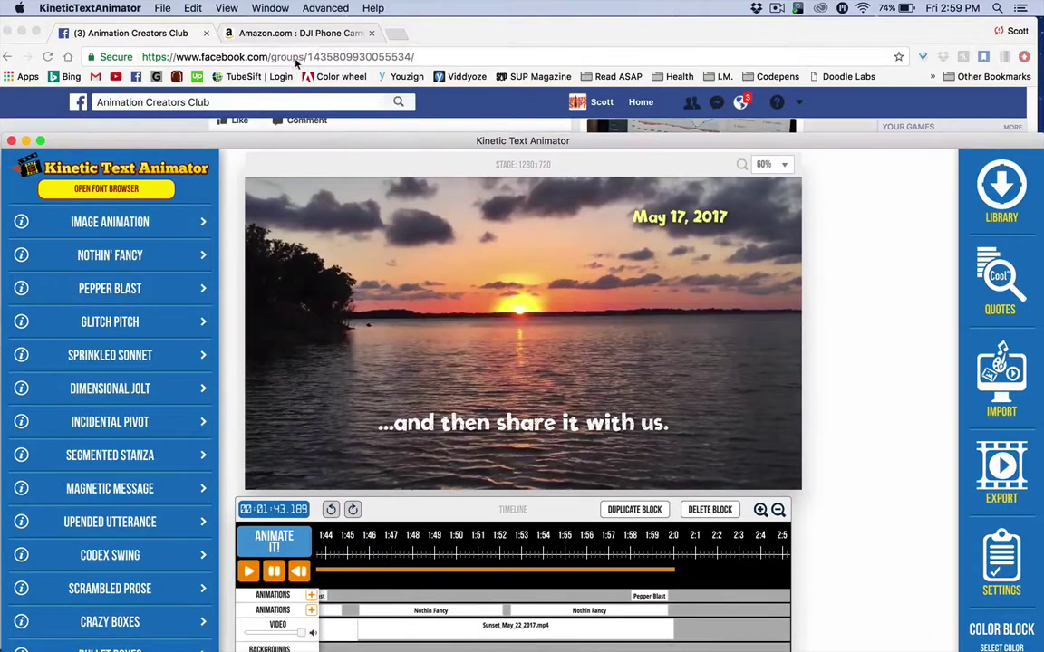
click(267, 33)
mouse_move(195, 284)
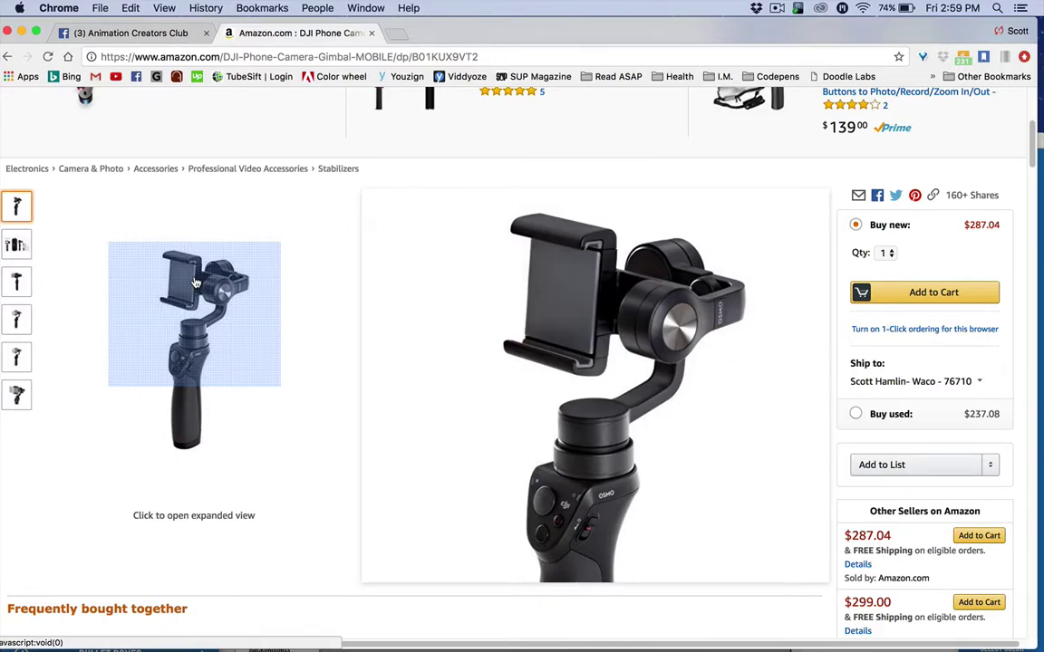
drag(529, 39, 540, 257)
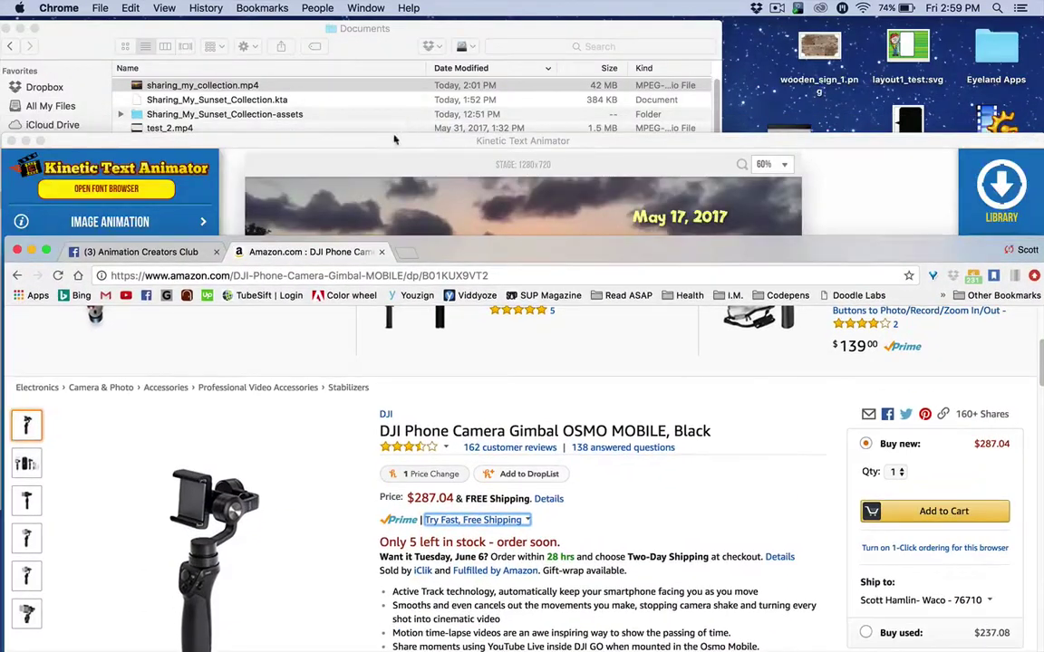
Switch to Kinetic Text Animator and play the April 24 clip from about 0:23, pausing at about 0:24.6.
click(344, 218)
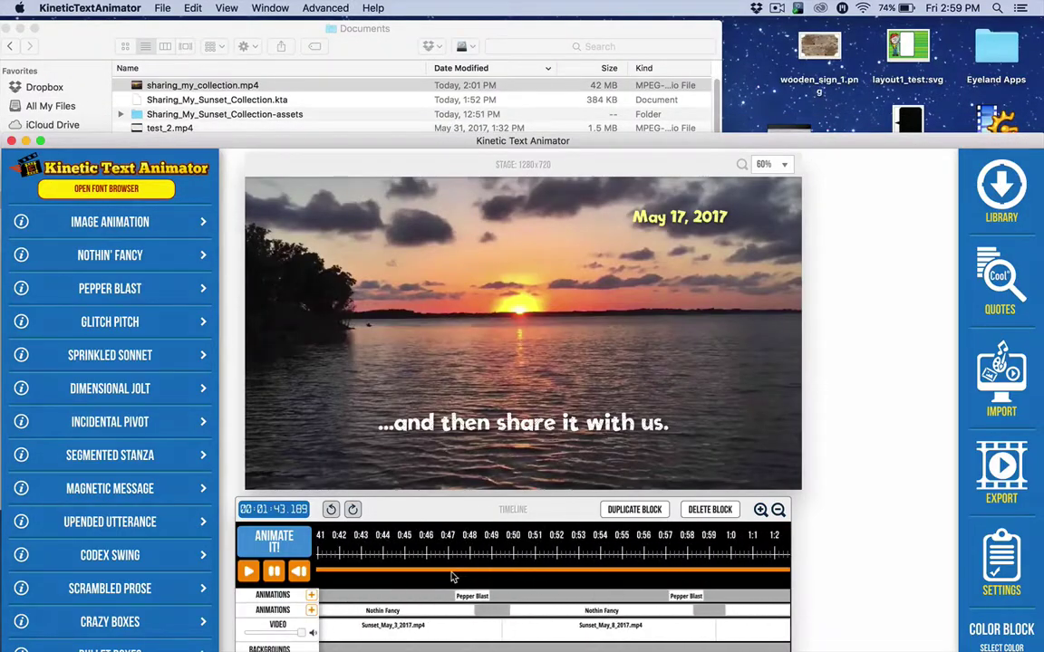
click(429, 572)
drag(428, 572, 333, 571)
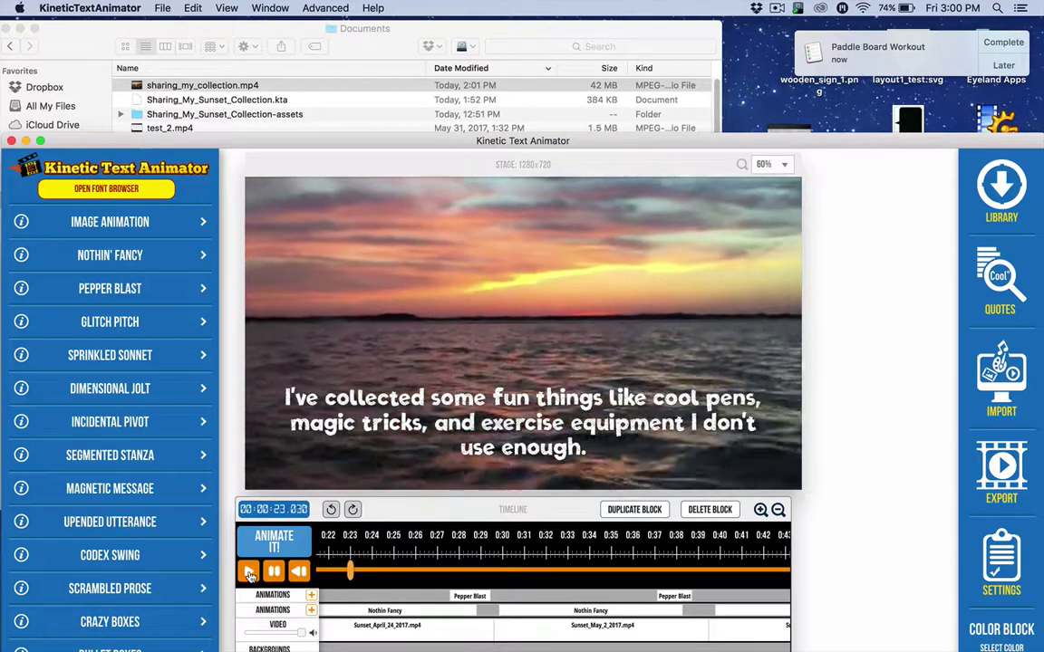
click(275, 573)
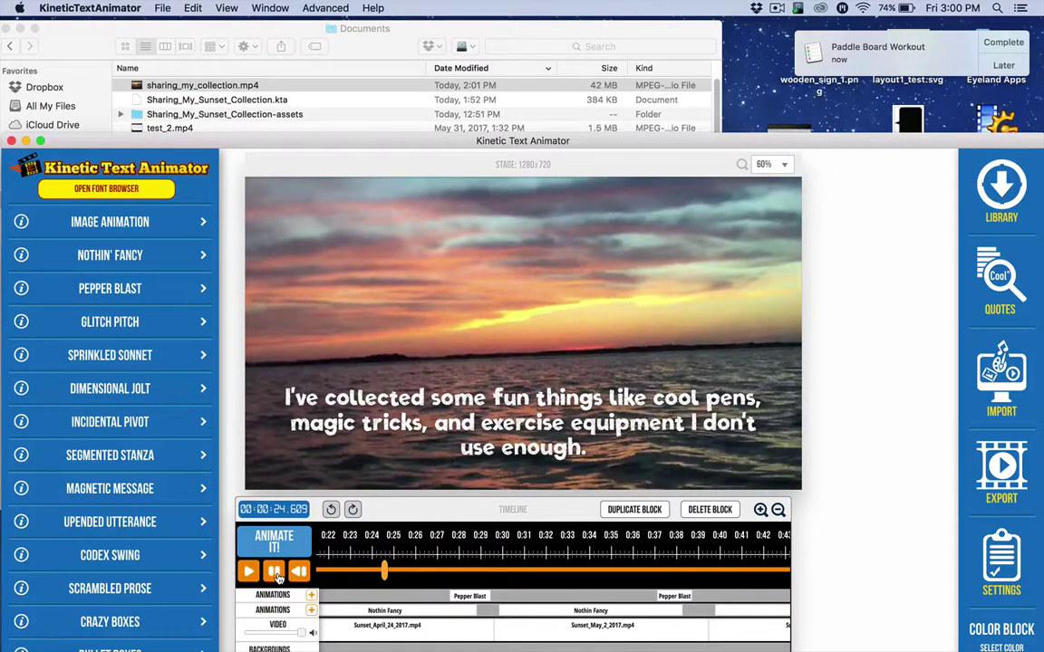
Move the Kinetic Text Animator window up to uncover the whole timeline, and postpone the Paddle Board Workout reminder.
drag(220, 140, 203, 14)
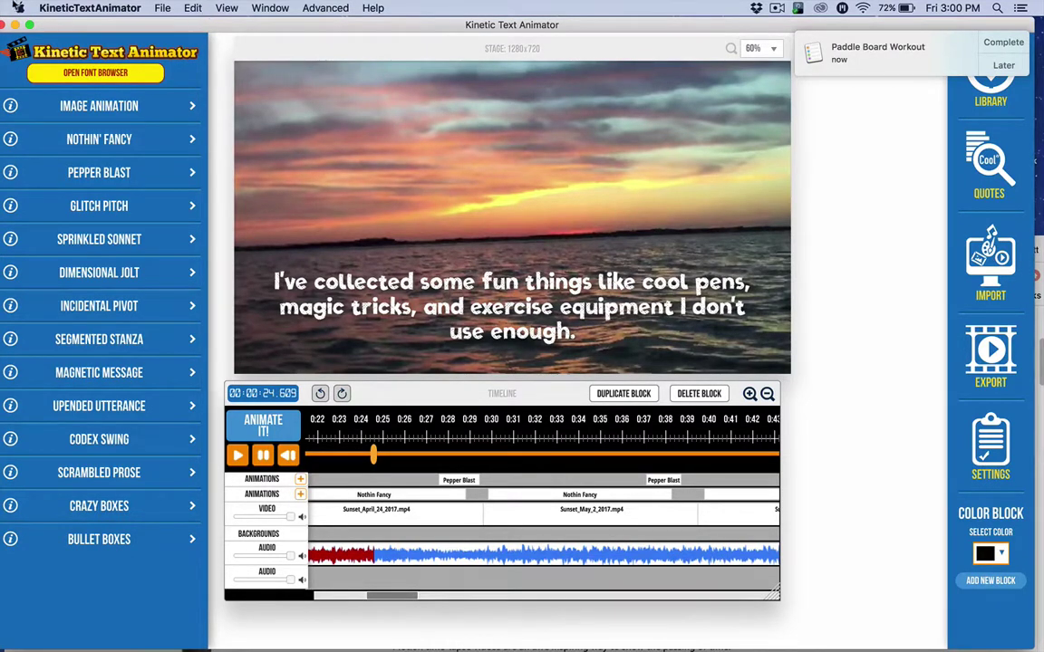
mouse_move(339, 634)
click(997, 65)
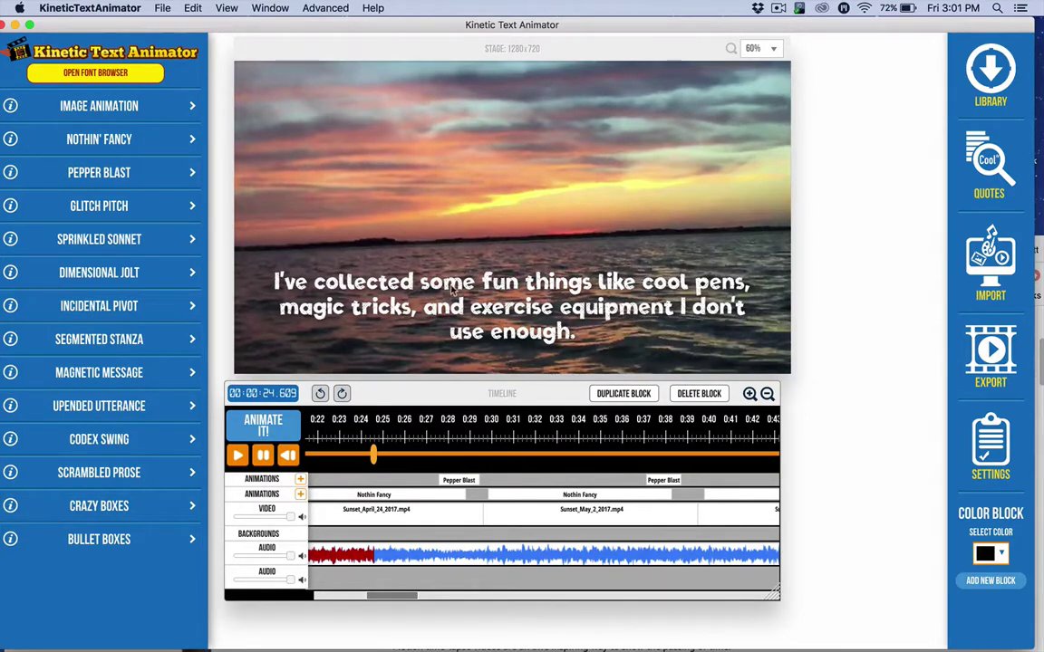
Preview the April 24 date text at about 0:28 and the May 3 clip's caption at about 0:47.
click(446, 455)
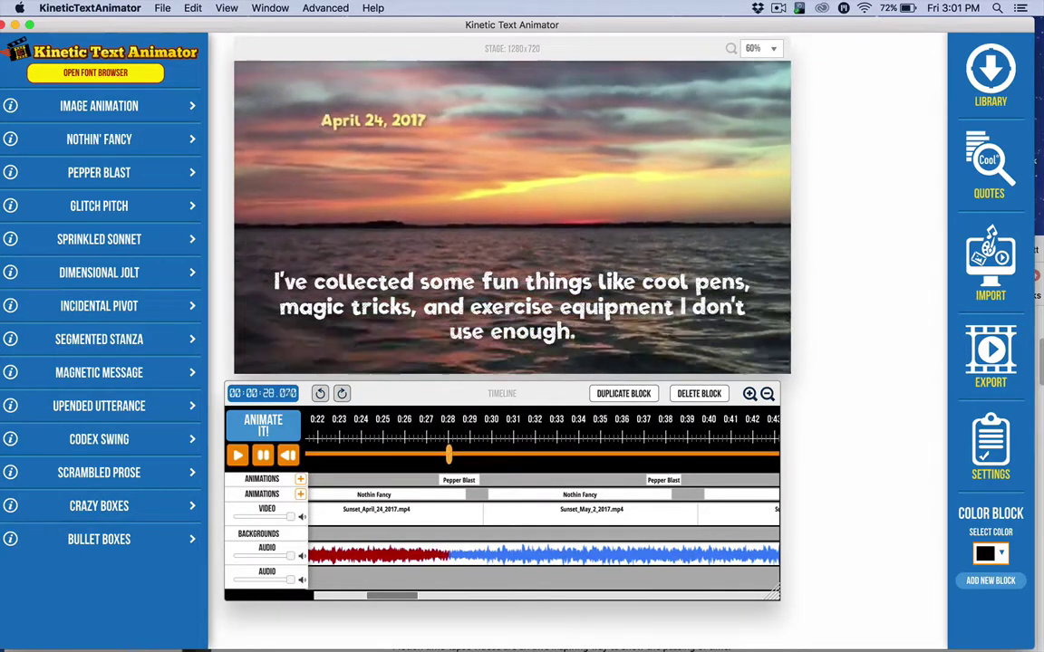
scroll(496, 450, left, 10)
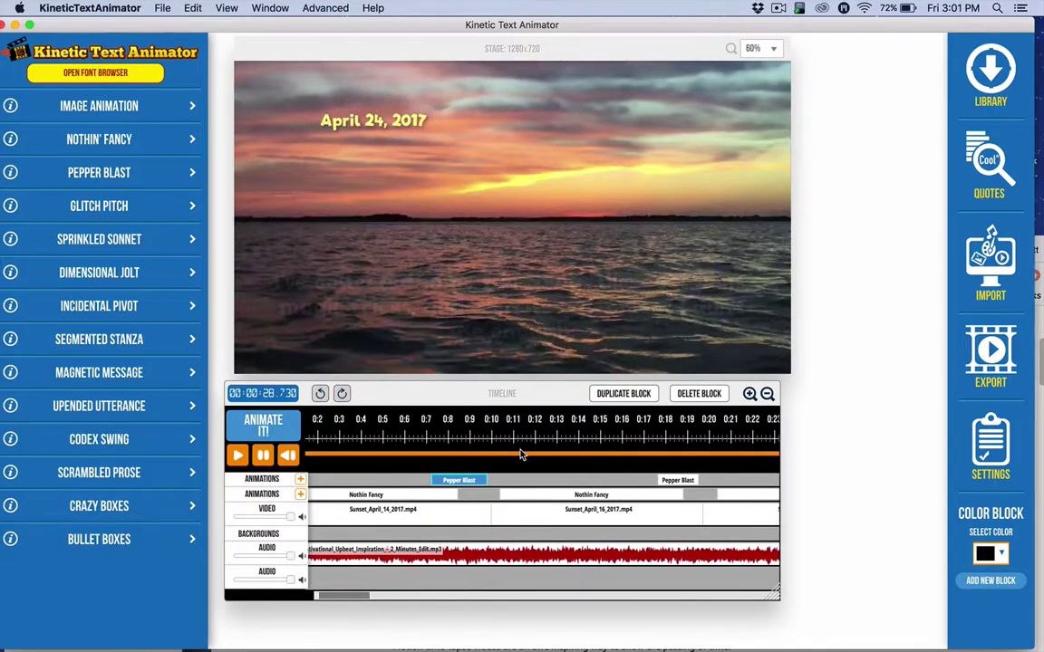
scroll(582, 509, right, 10)
scroll(582, 509, right, 3)
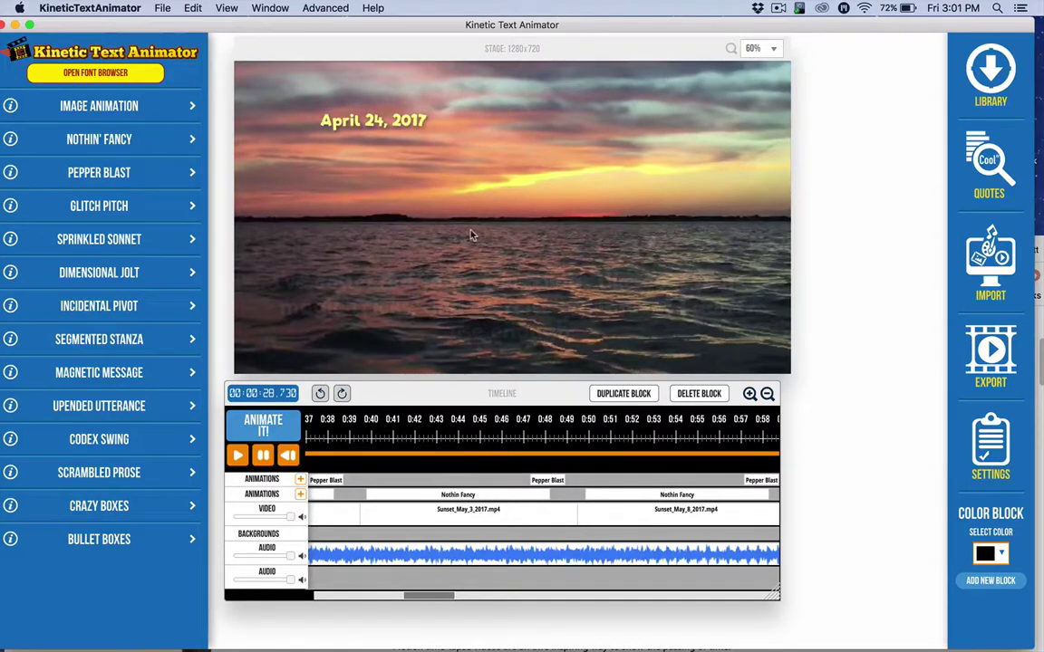
click(473, 409)
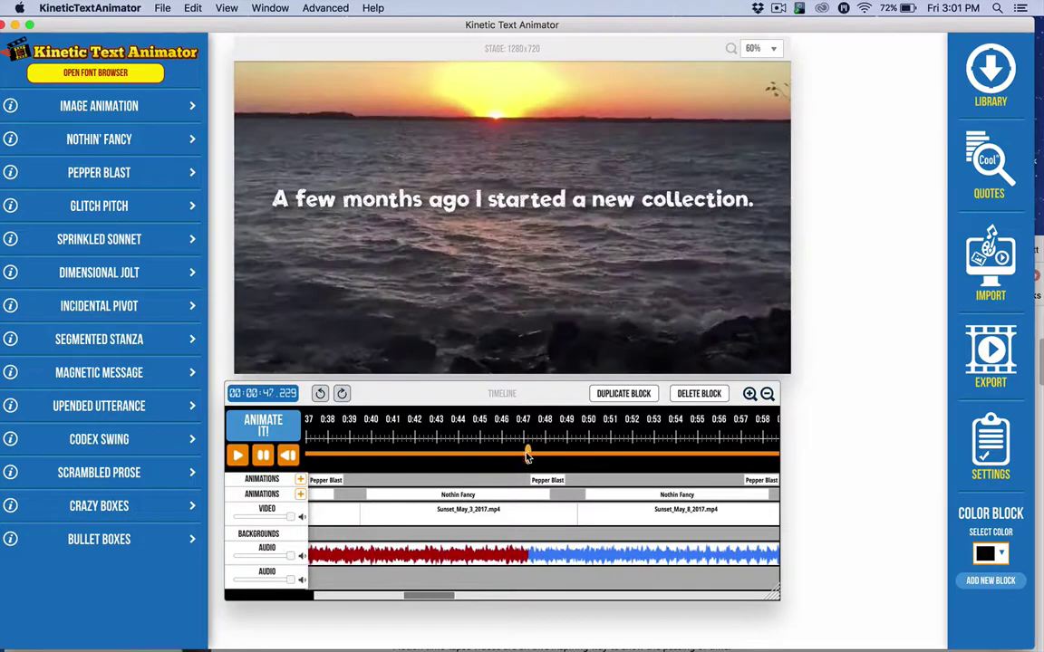